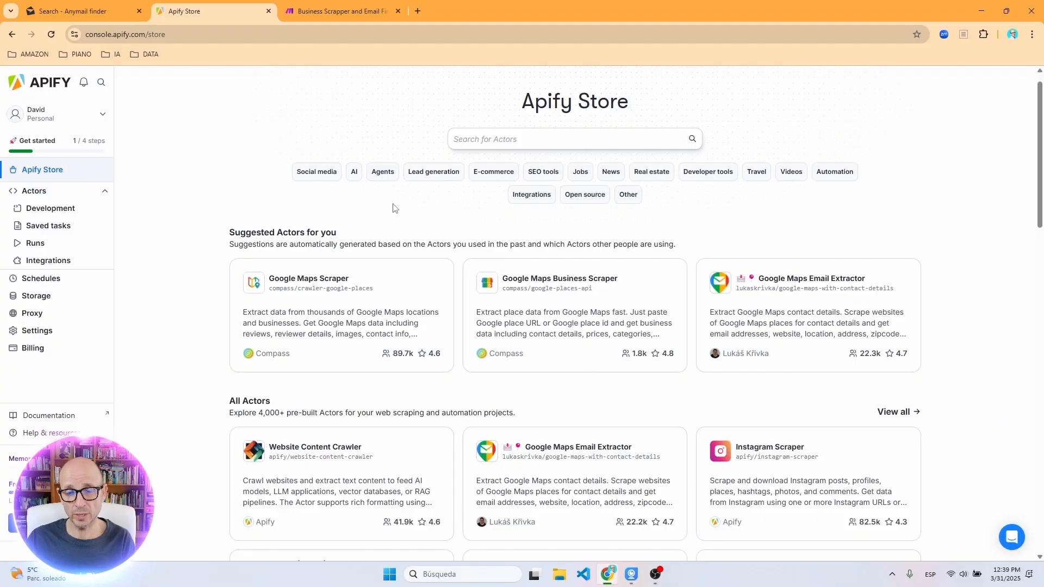
- Search the Apify Store for "google maps" and open the Google Maps Extractor actor by Compass
{"action": "left_click", "coordinate": [480, 138]}
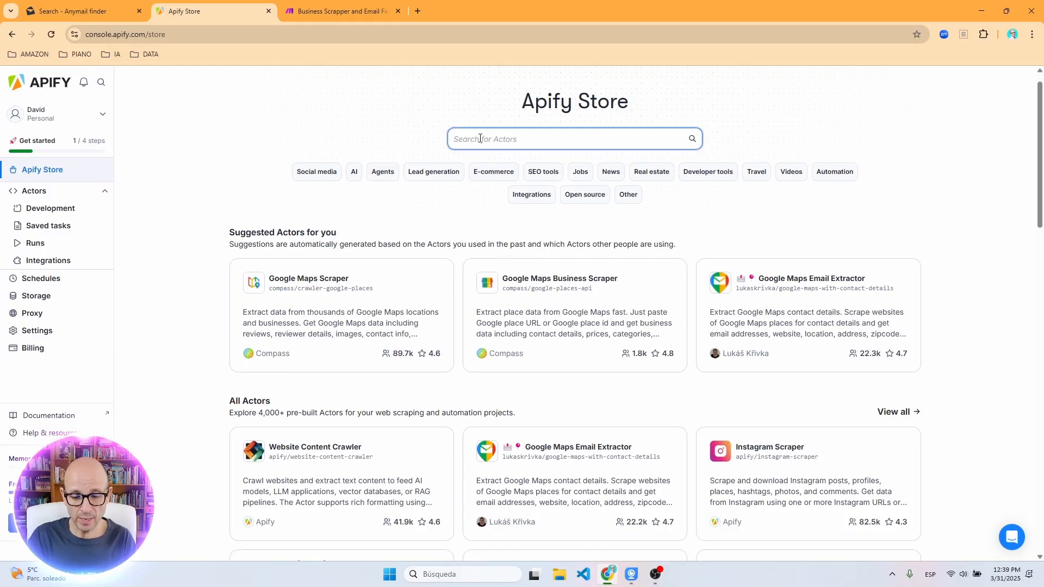
{"action": "type", "text": "go"}
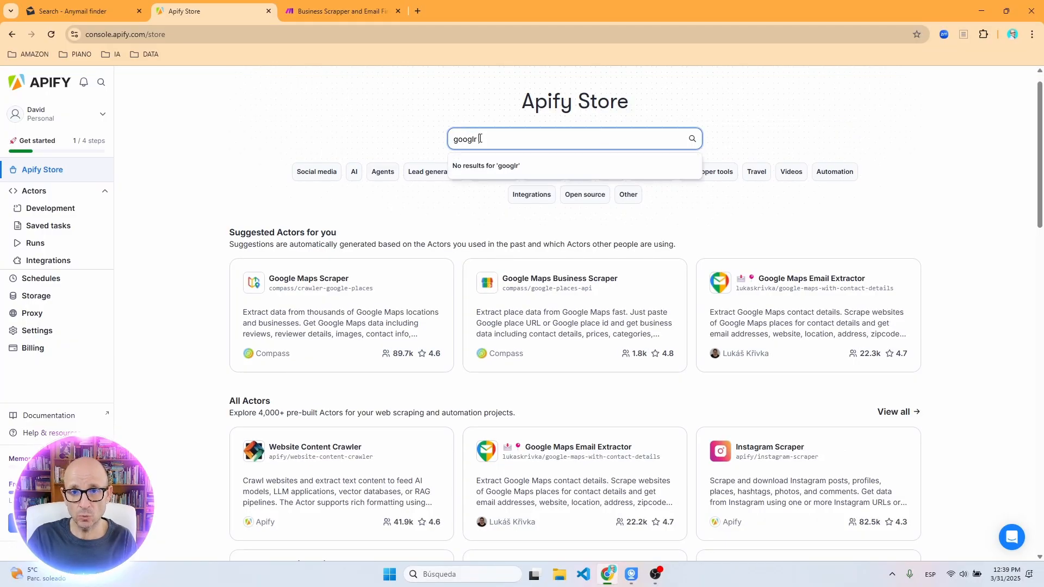
{"action": "type", "text": "oglr"}
{"action": "key", "text": "BackSpace"}
{"action": "type", "text": "e maps"}
{"action": "key", "text": "Return"}
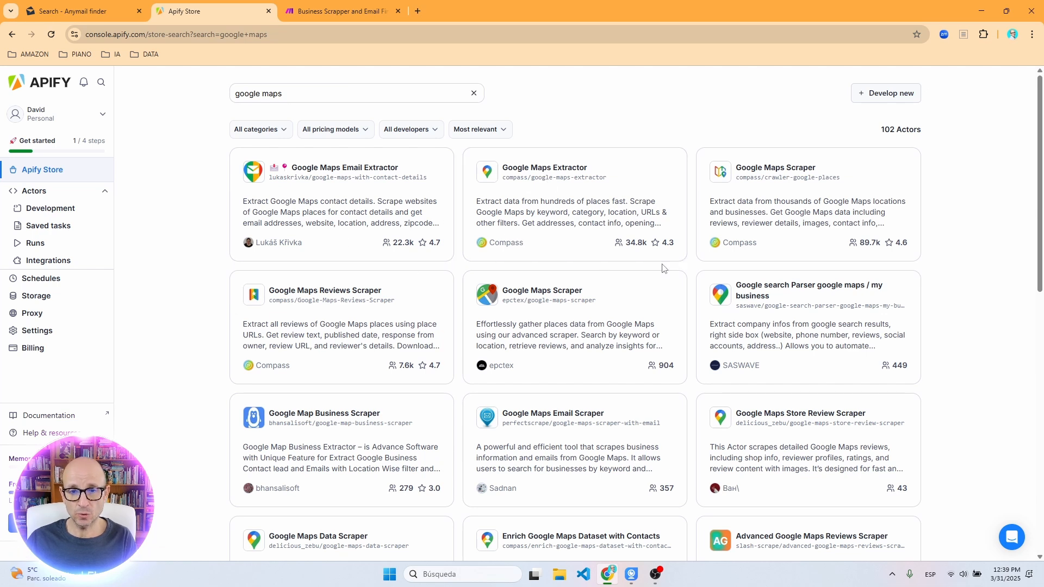
{"action": "left_click", "coordinate": [558, 205]}
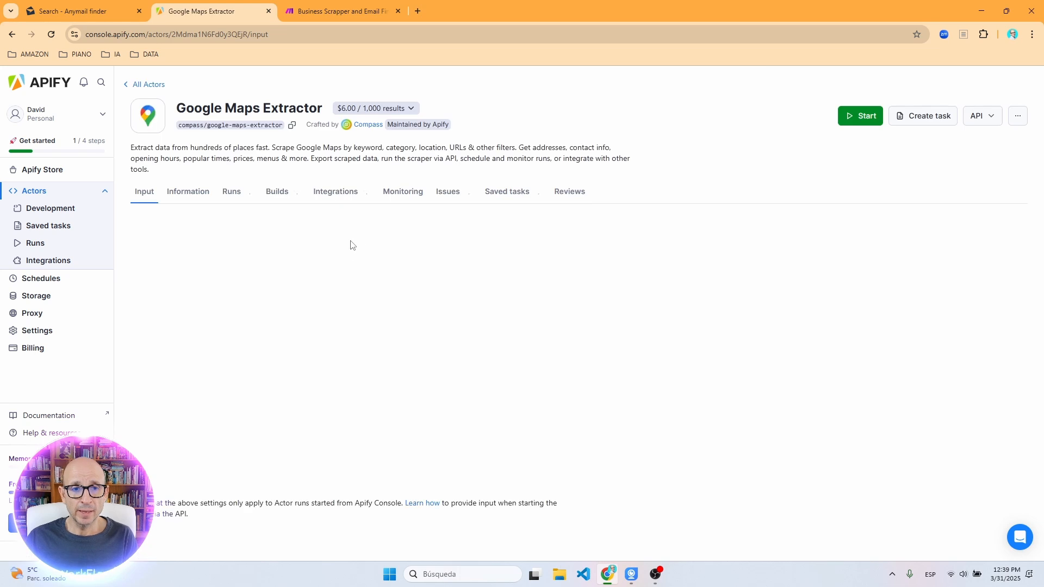
- Review the actor's search terms, location, number of places and language inputs
{"action": "scroll", "coordinate": [381, 220], "scroll_direction": "down", "scroll_amount": 2}
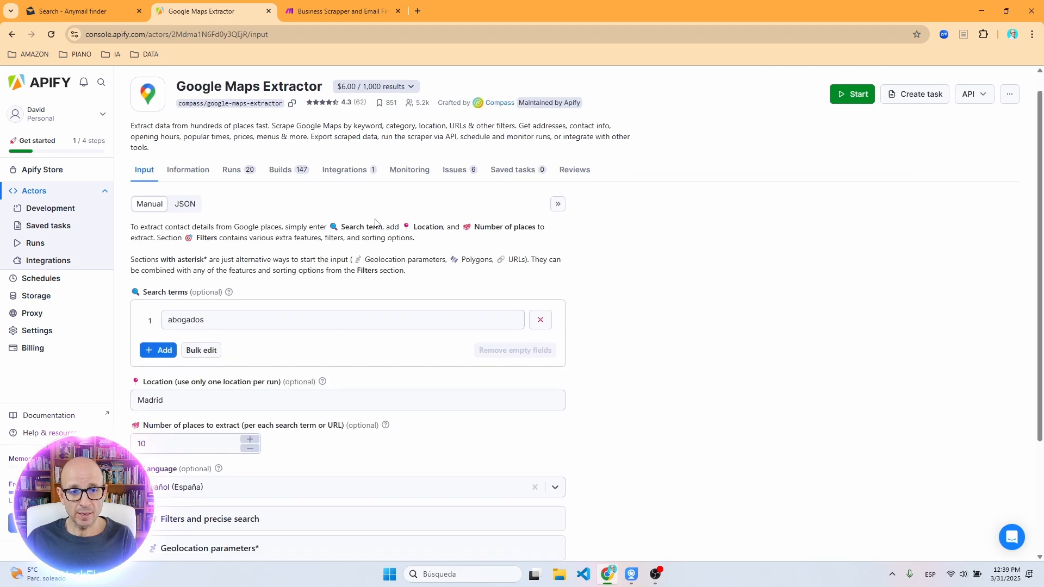
{"action": "scroll", "coordinate": [375, 221], "scroll_direction": "down", "scroll_amount": 1}
{"action": "left_click_drag", "start_coordinate": [291, 252], "coordinate": [165, 256]}
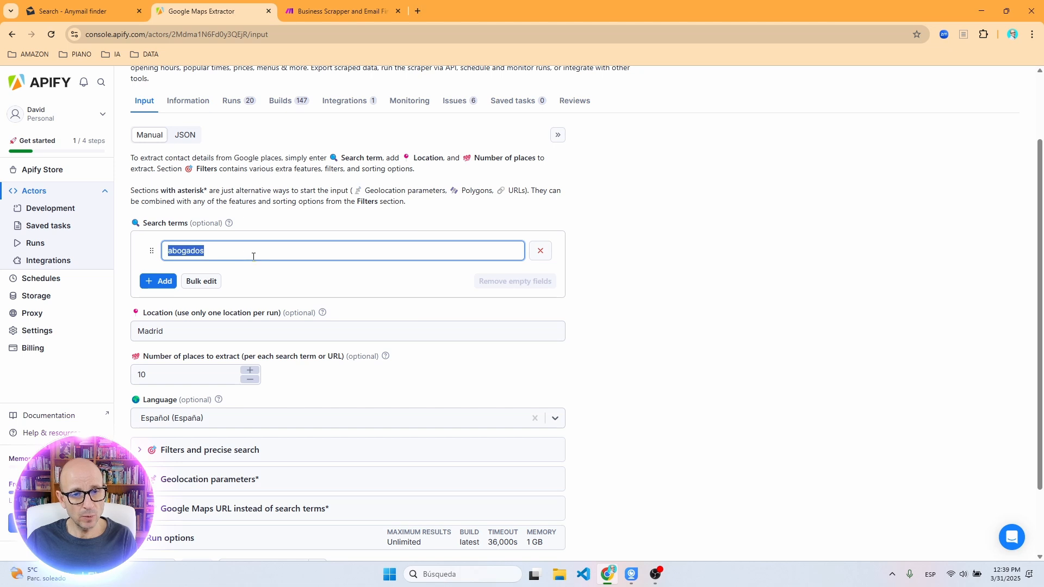
{"action": "scroll", "coordinate": [220, 353], "scroll_direction": "up", "scroll_amount": 1}
{"action": "left_click", "coordinate": [175, 349]}
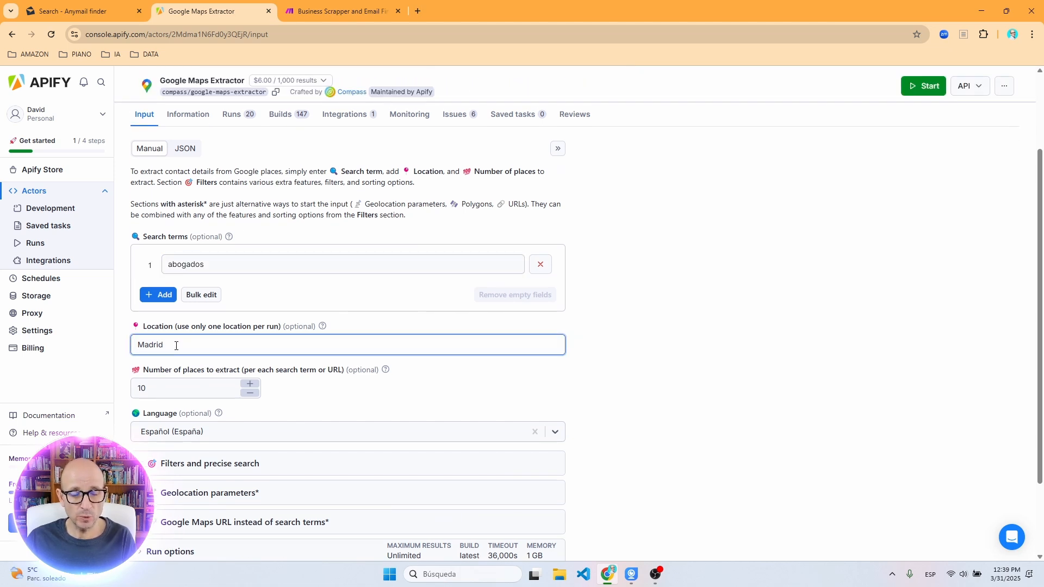
{"action": "scroll", "coordinate": [234, 267], "scroll_direction": "down", "scroll_amount": 1}
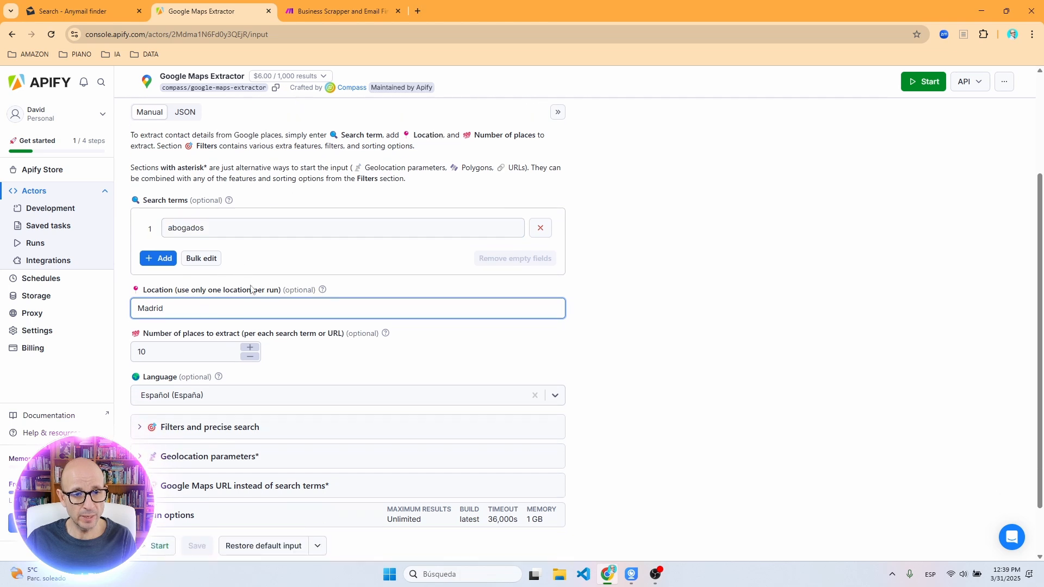
{"action": "scroll", "coordinate": [191, 350], "scroll_direction": "down", "scroll_amount": 1}
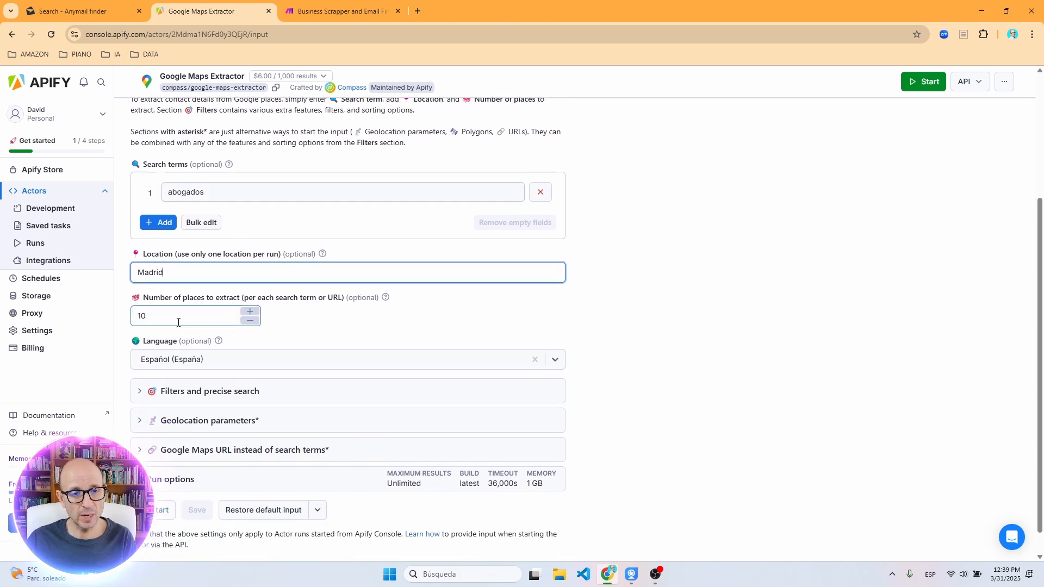
{"action": "scroll", "coordinate": [217, 329], "scroll_direction": "down", "scroll_amount": 1}
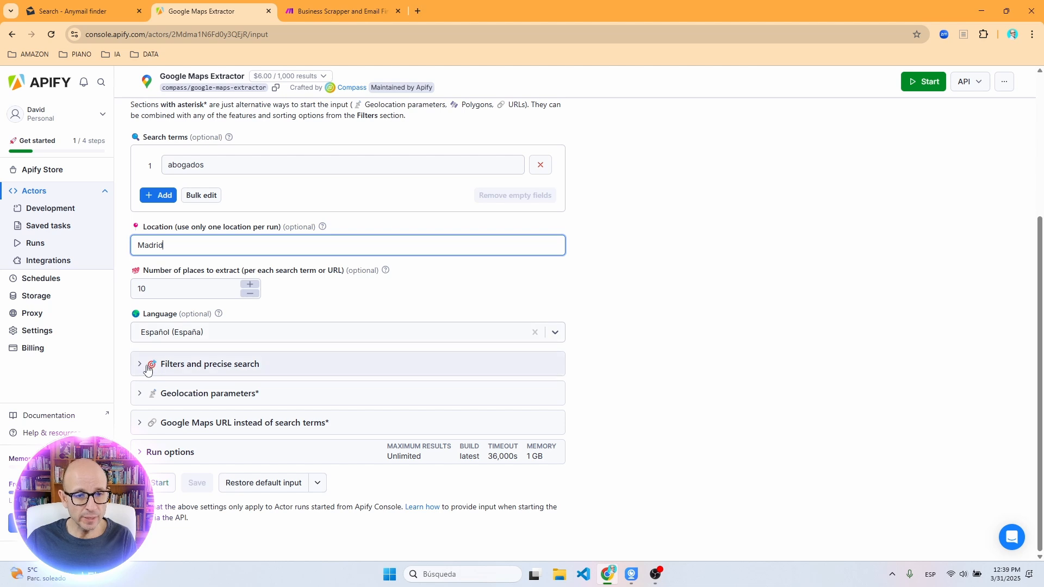
- Expand the filters and precise search section and examine its category, rating, website and name-match options
{"action": "left_click", "coordinate": [282, 364]}
{"action": "scroll", "coordinate": [298, 336], "scroll_direction": "down", "scroll_amount": 3}
{"action": "scroll", "coordinate": [298, 336], "scroll_direction": "down", "scroll_amount": 3}
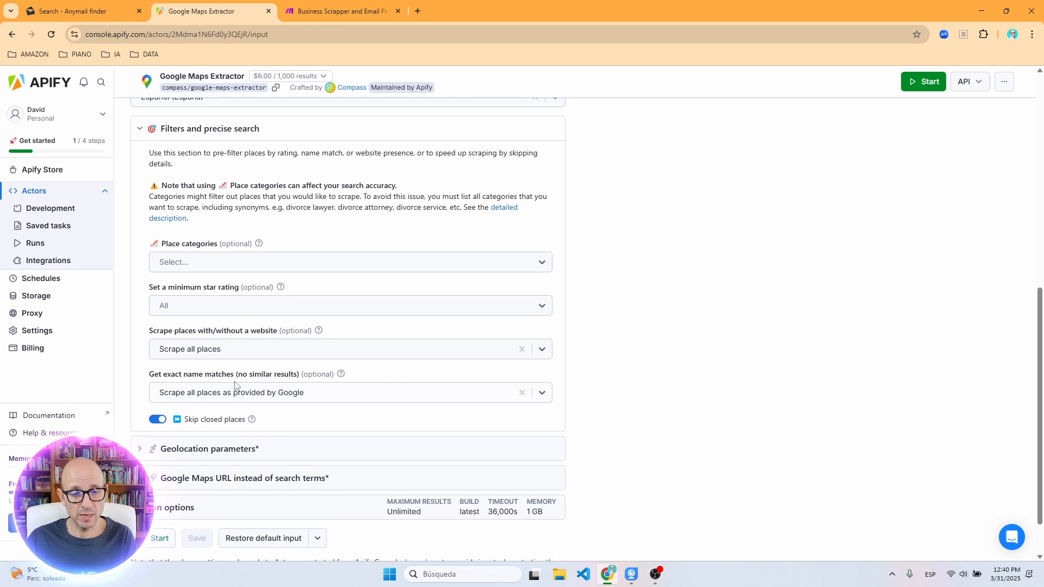
{"action": "scroll", "coordinate": [197, 499], "scroll_direction": "down", "scroll_amount": 2}
{"action": "scroll", "coordinate": [326, 320], "scroll_direction": "up", "scroll_amount": 5}
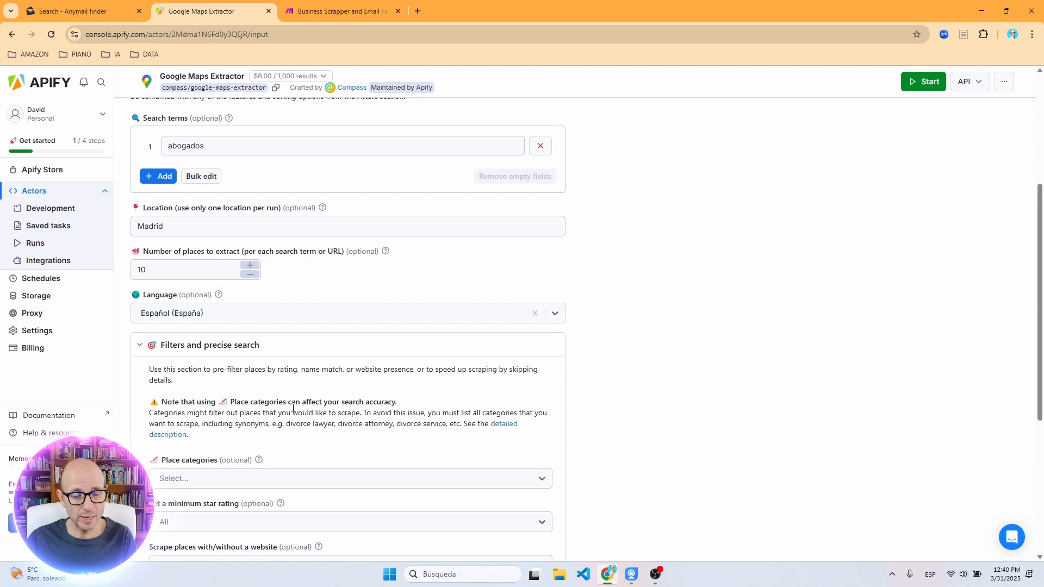
- Start the Google Maps Extractor run and look through the scraped places in its output table
{"action": "scroll", "coordinate": [224, 158], "scroll_direction": "down", "scroll_amount": 5}
{"action": "left_click", "coordinate": [159, 483]}
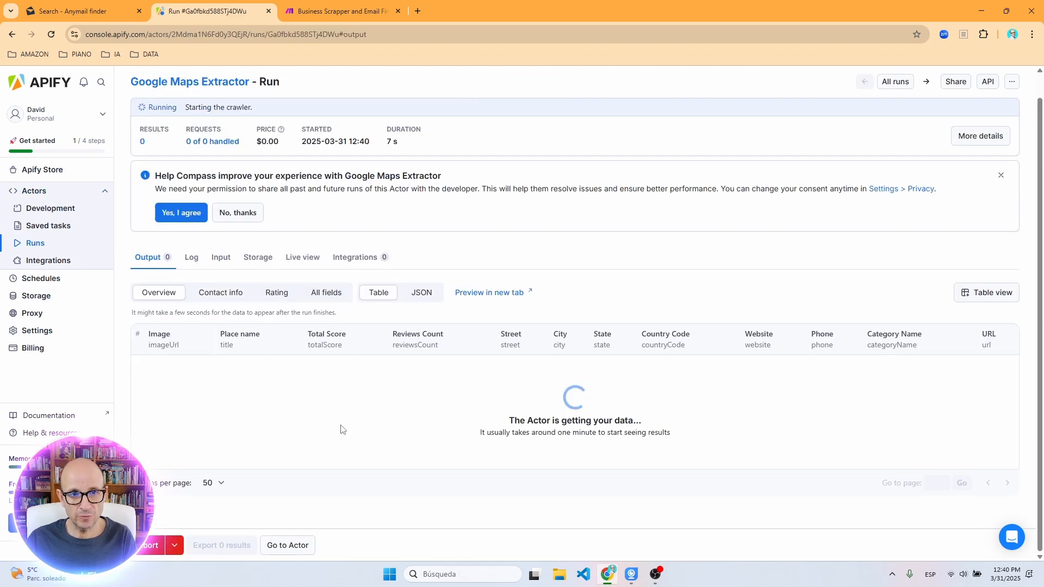
{"action": "scroll", "coordinate": [348, 294], "scroll_direction": "down", "scroll_amount": 2}
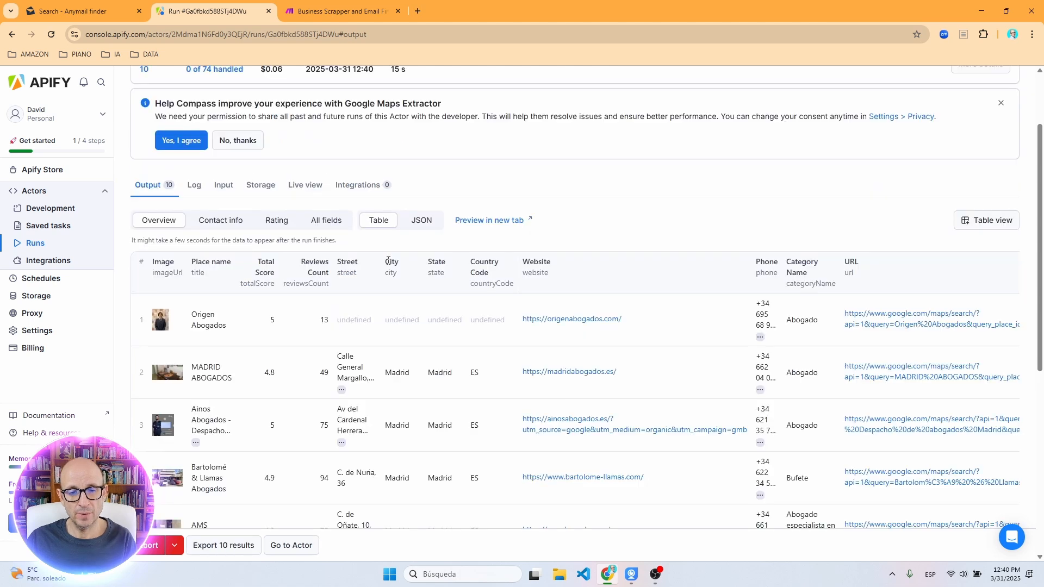
{"action": "scroll", "coordinate": [385, 269], "scroll_direction": "down", "scroll_amount": 2}
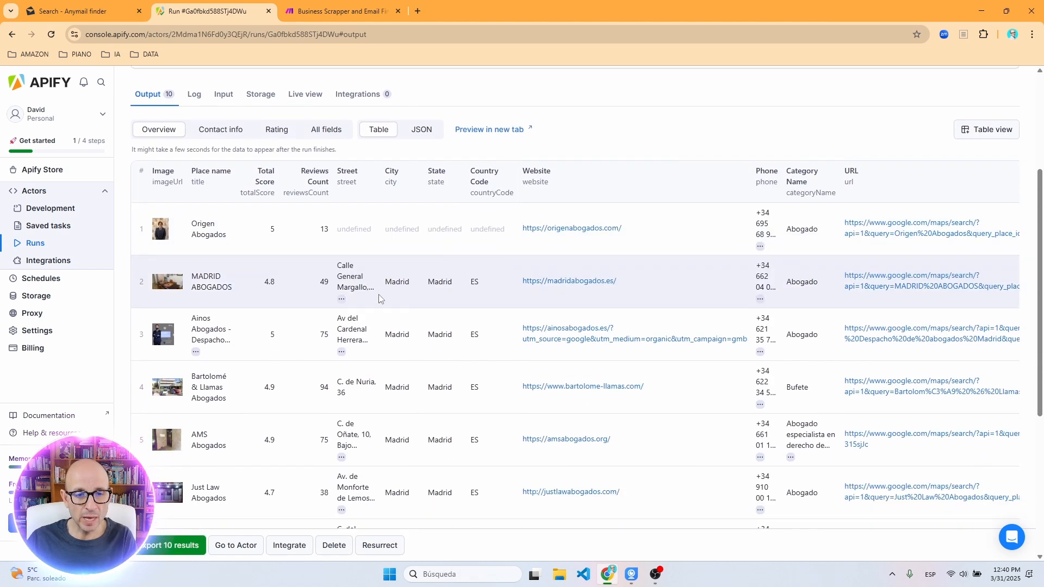
{"action": "scroll", "coordinate": [385, 341], "scroll_direction": "down", "scroll_amount": 3}
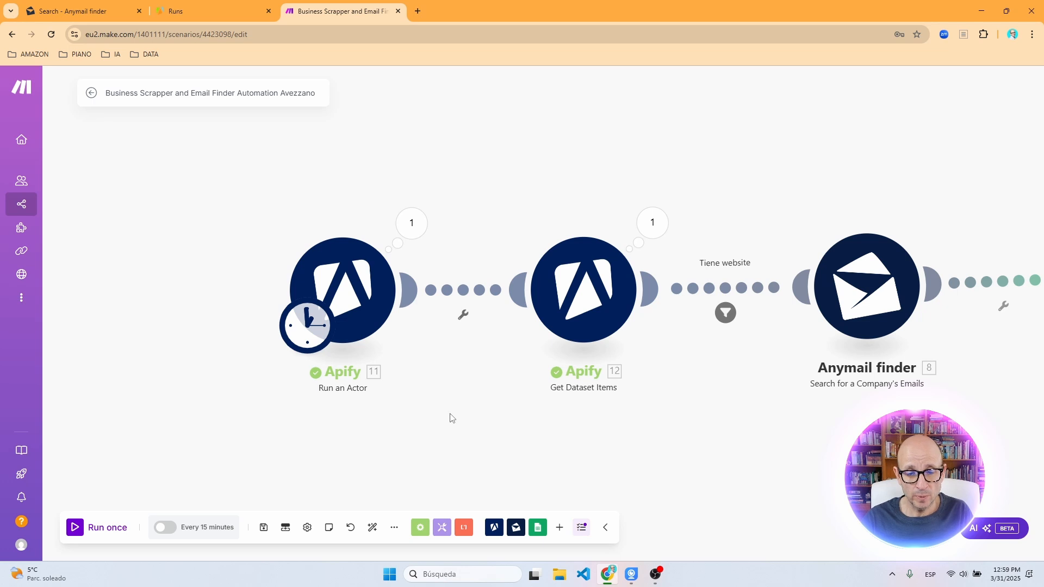
- Switch to the Make scenario, open the Run an Actor module and begin a new connection of type Apify API Token
{"action": "left_click", "coordinate": [357, 309]}
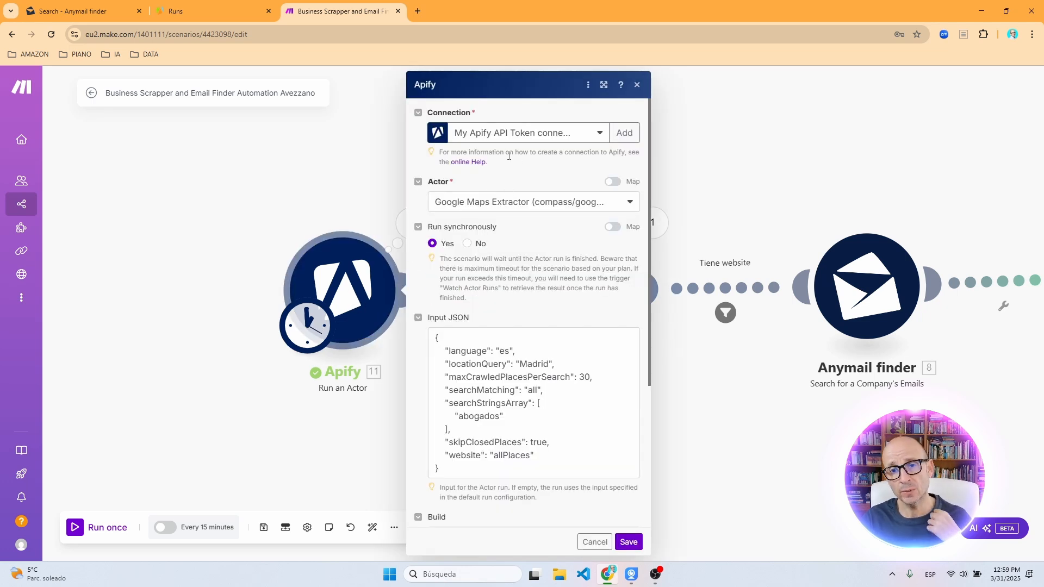
{"action": "left_click", "coordinate": [632, 137]}
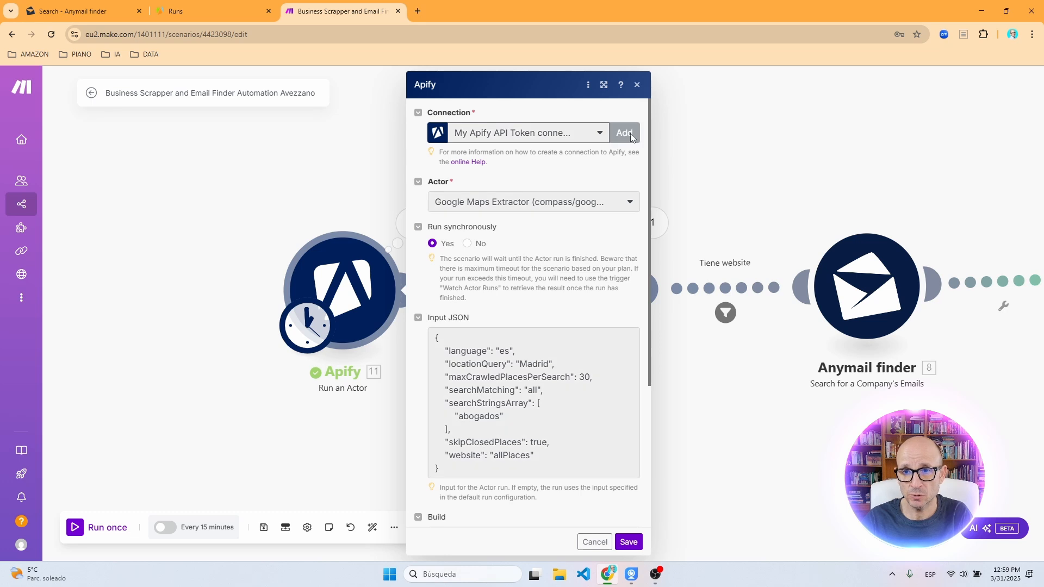
{"action": "left_click", "coordinate": [784, 139]}
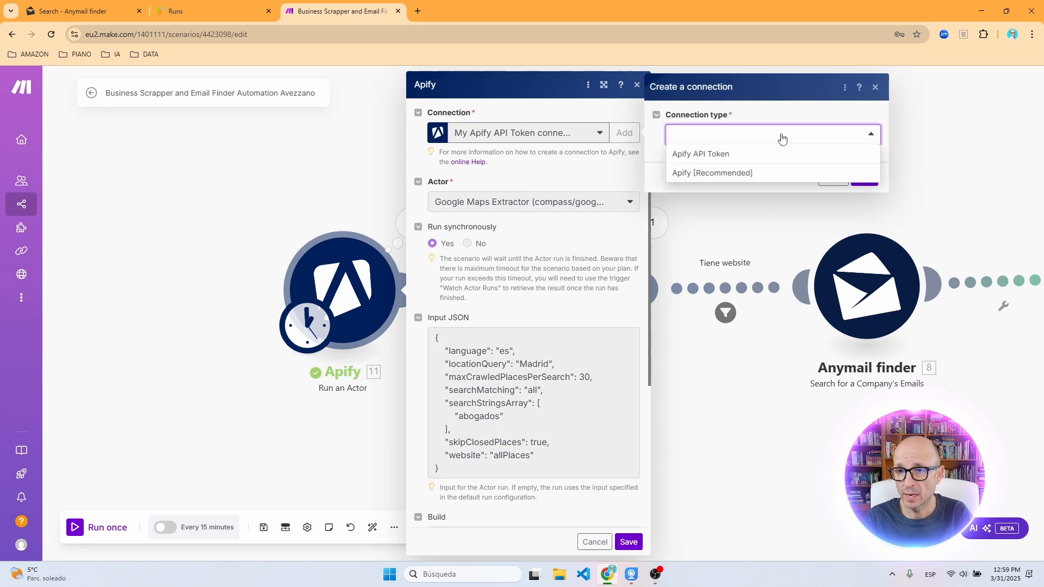
{"action": "left_click", "coordinate": [727, 155]}
- Copy the default personal API token from the API & Integrations settings in the Apify console
{"action": "left_click", "coordinate": [212, 11]}
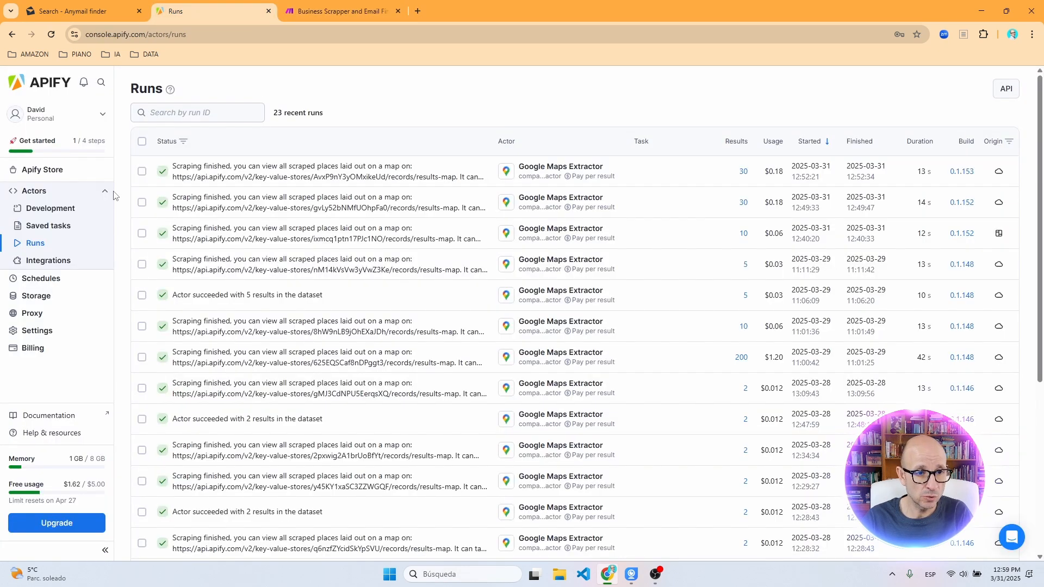
{"action": "left_click", "coordinate": [37, 333]}
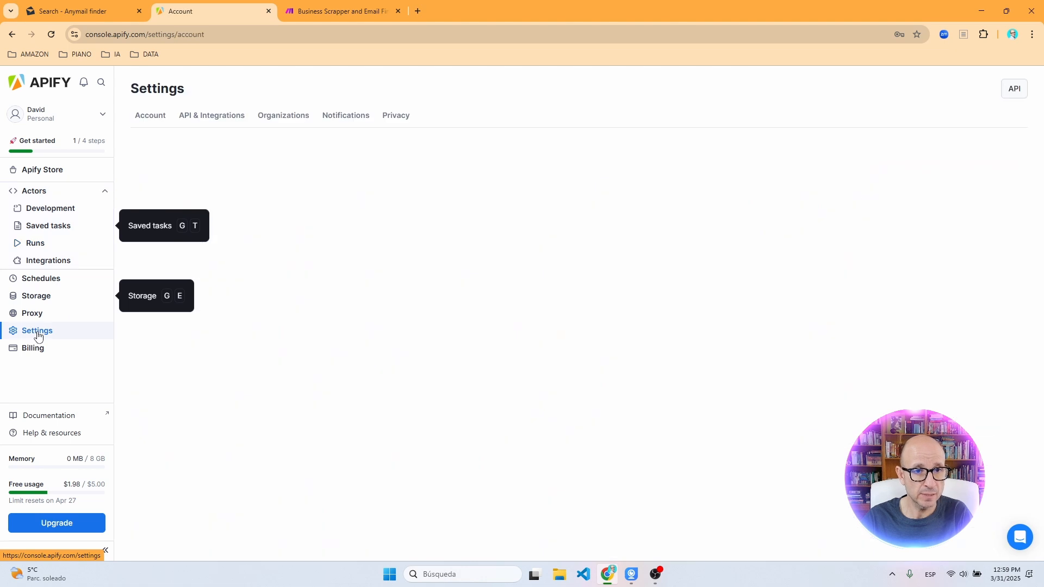
{"action": "left_click", "coordinate": [201, 125]}
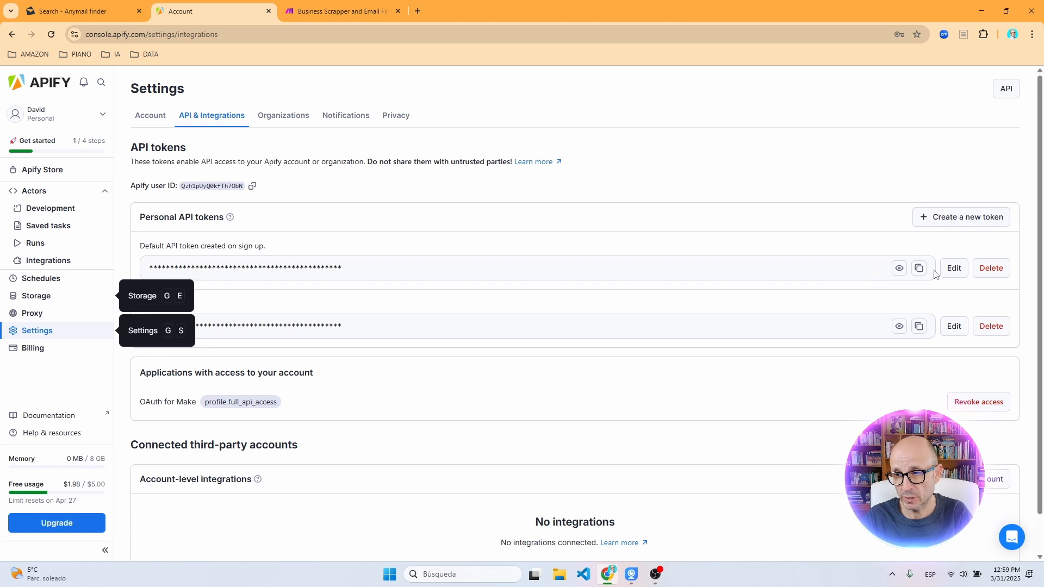
{"action": "left_click", "coordinate": [919, 268]}
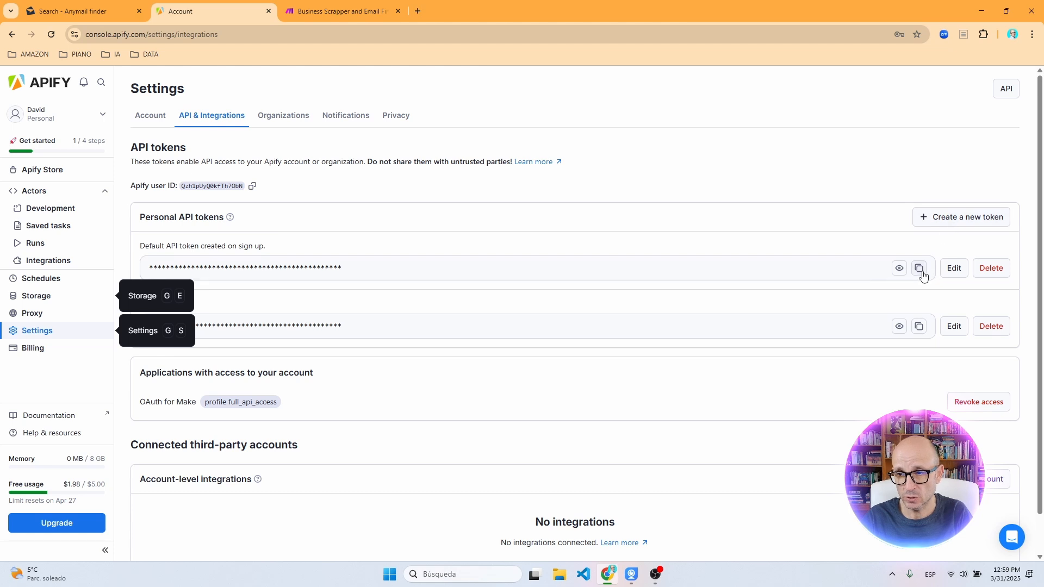
- Return to Make, paste the API token into the new Apify connection and cancel creating it
{"action": "left_click", "coordinate": [332, 16]}
{"action": "left_click", "coordinate": [699, 226]}
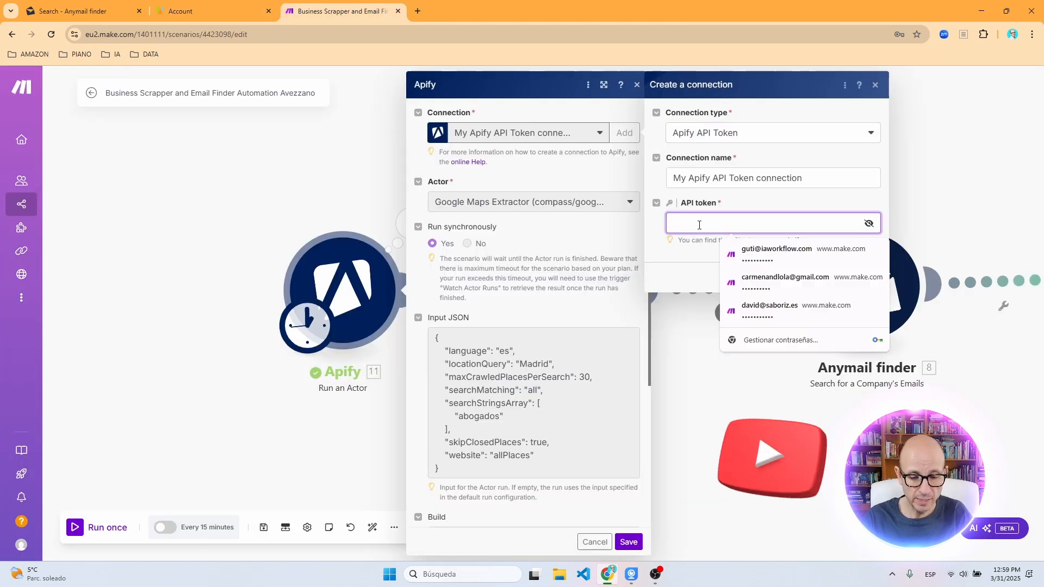
{"action": "key", "text": "ctrl+v"}
{"action": "left_click", "coordinate": [834, 276]}
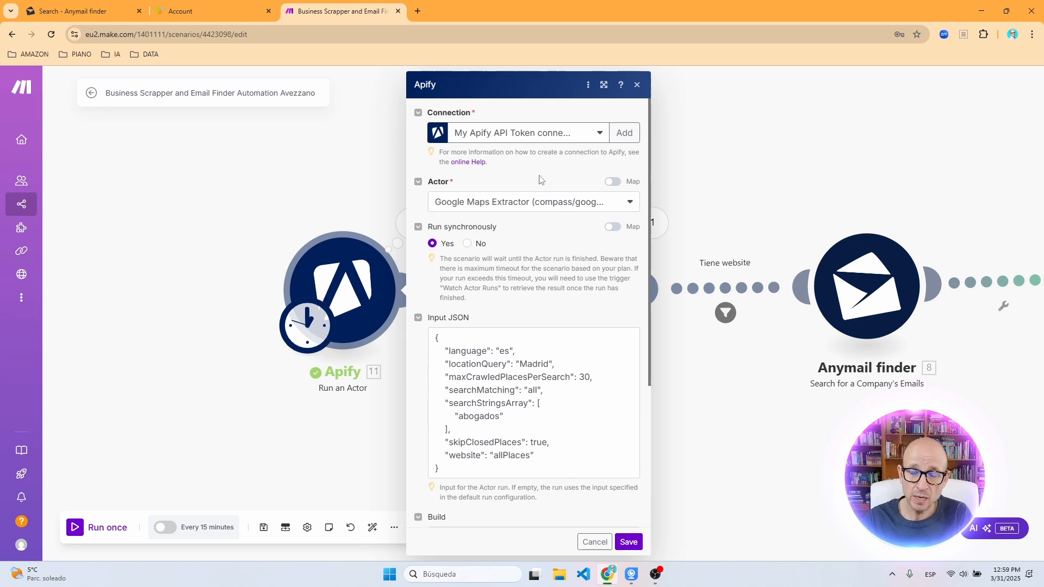
- Check the recently used actors in Apify and choose Google Maps Extractor as the actor in the Make module
{"action": "left_click", "coordinate": [556, 207]}
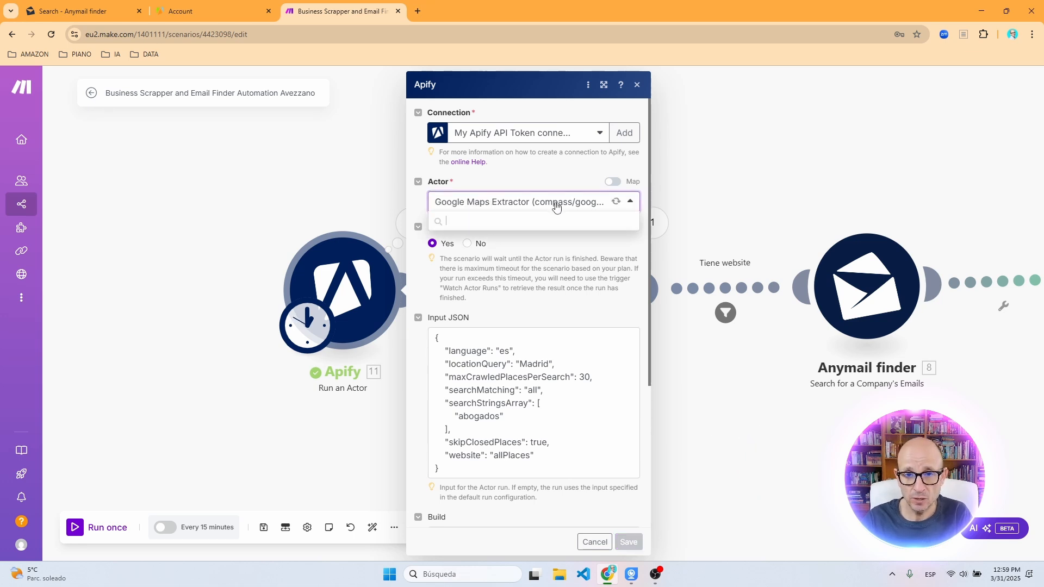
{"action": "left_click", "coordinate": [176, 13]}
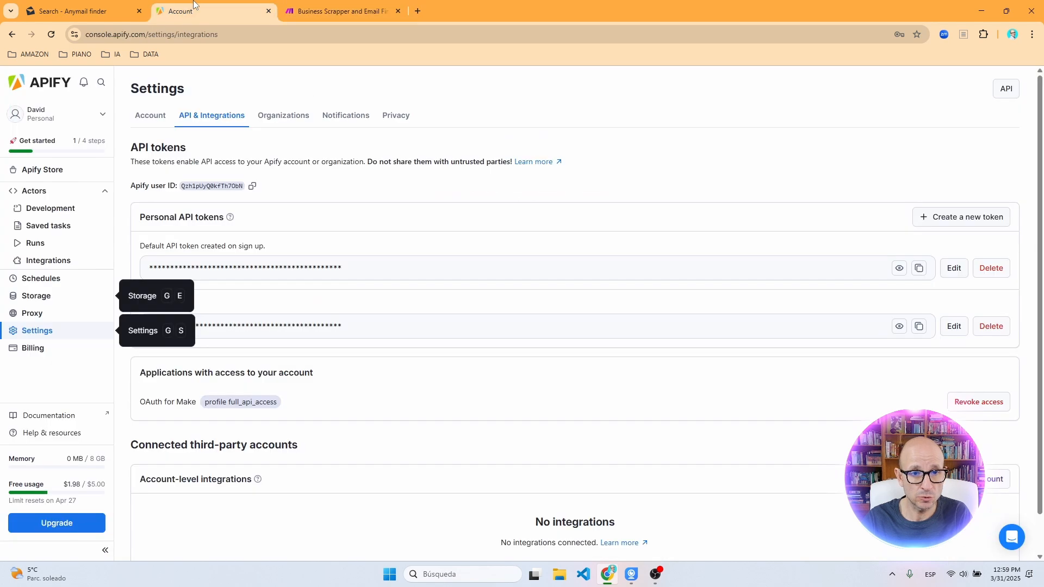
{"action": "left_click", "coordinate": [34, 193]}
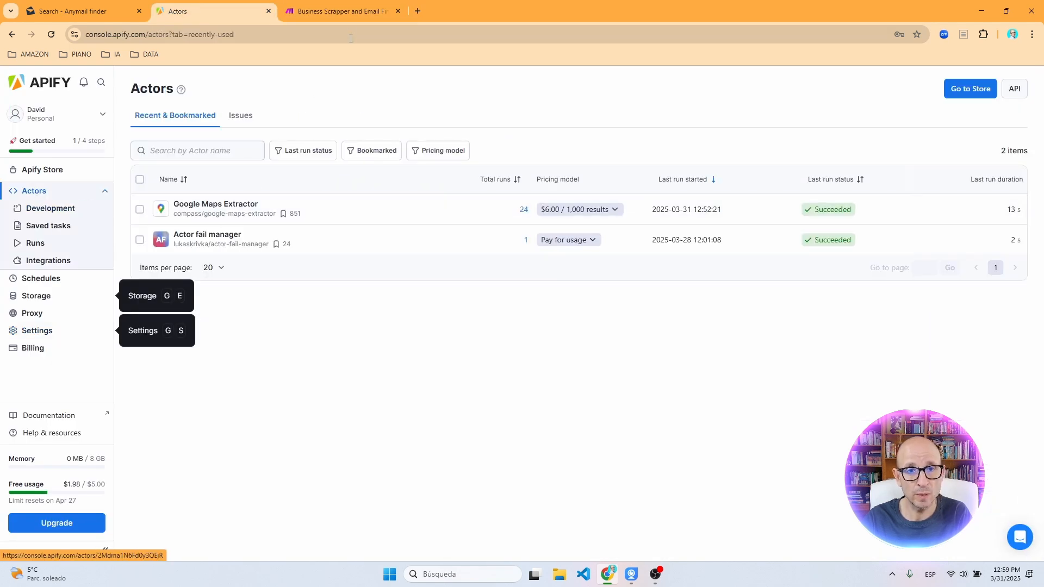
{"action": "left_click", "coordinate": [321, 11]}
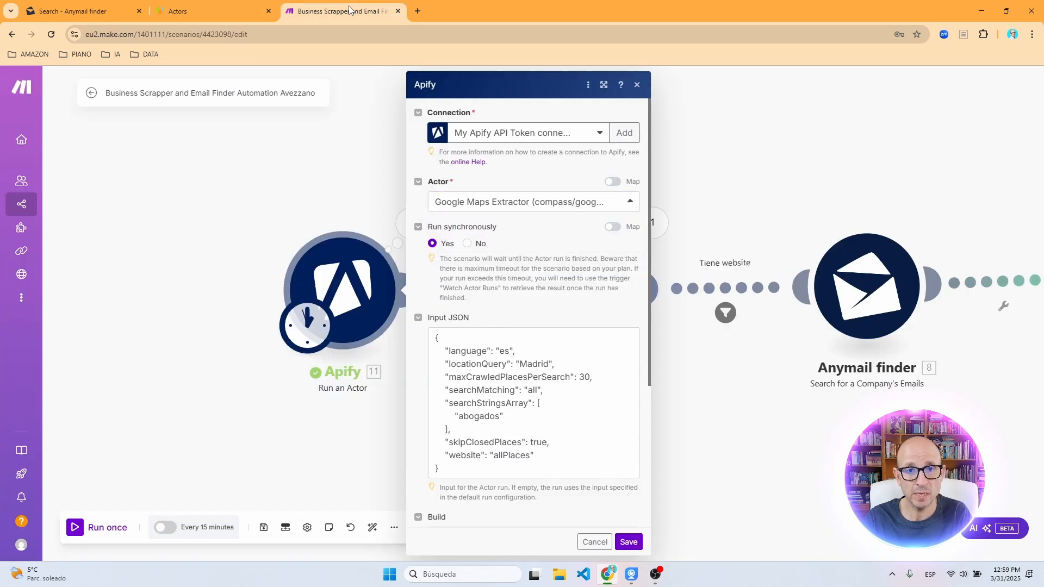
{"action": "left_click", "coordinate": [490, 205]}
{"action": "left_click", "coordinate": [480, 224]}
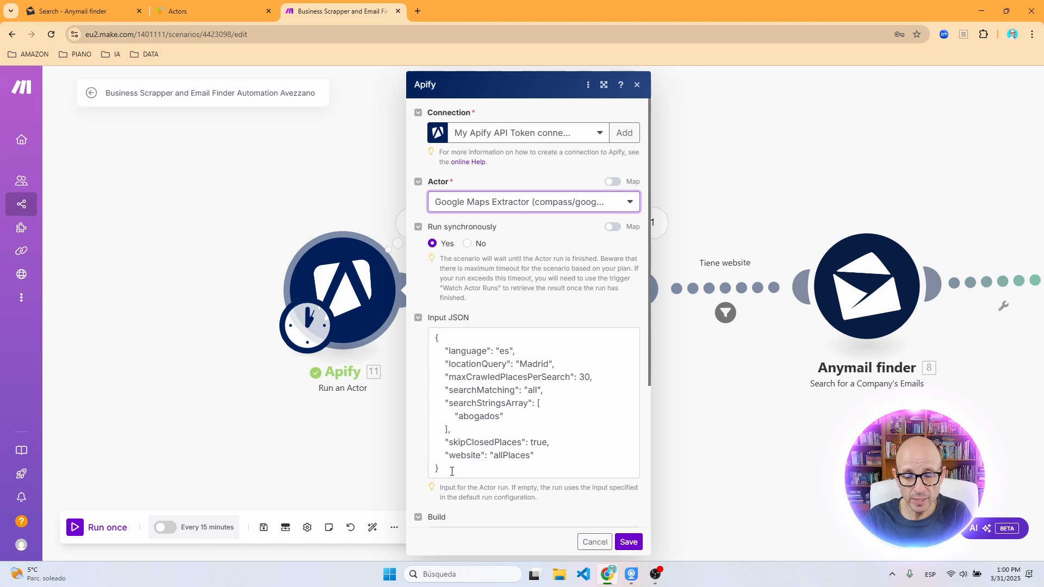
- Open Google Maps Extractor in Apify, show its input as JSON, copy the whole code and return to the Make scenario
{"action": "left_click", "coordinate": [185, 8]}
{"action": "left_click", "coordinate": [233, 212]}
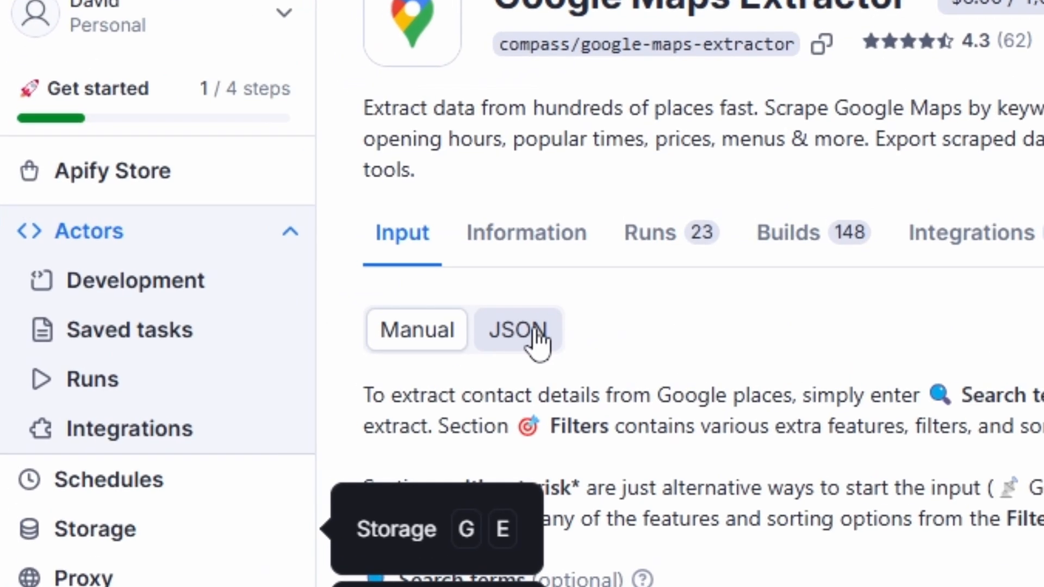
{"action": "left_click", "coordinate": [365, 284]}
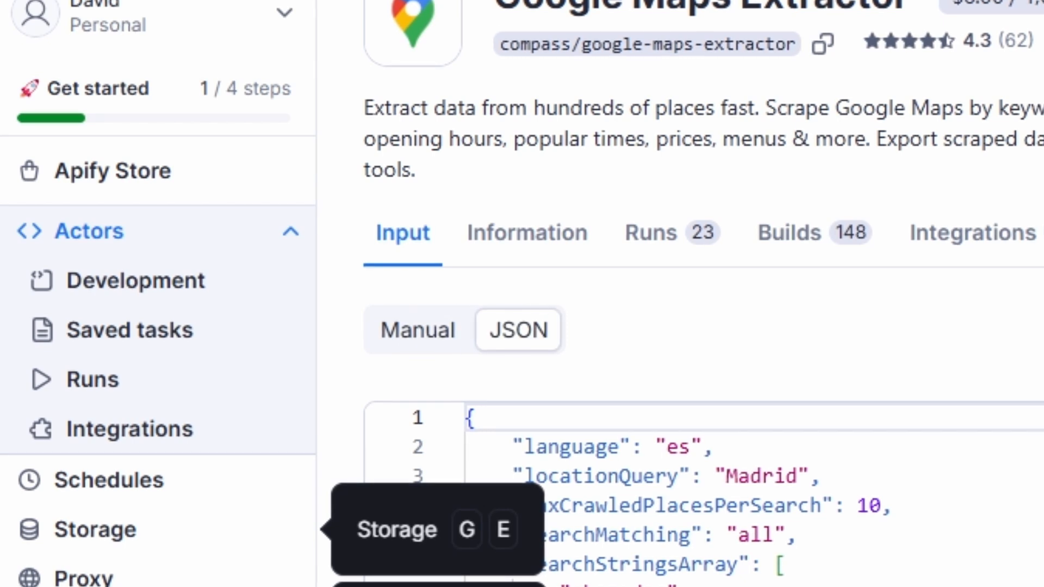
{"action": "left_click_drag", "start_coordinate": [478, 586], "coordinate": [445, 494]}
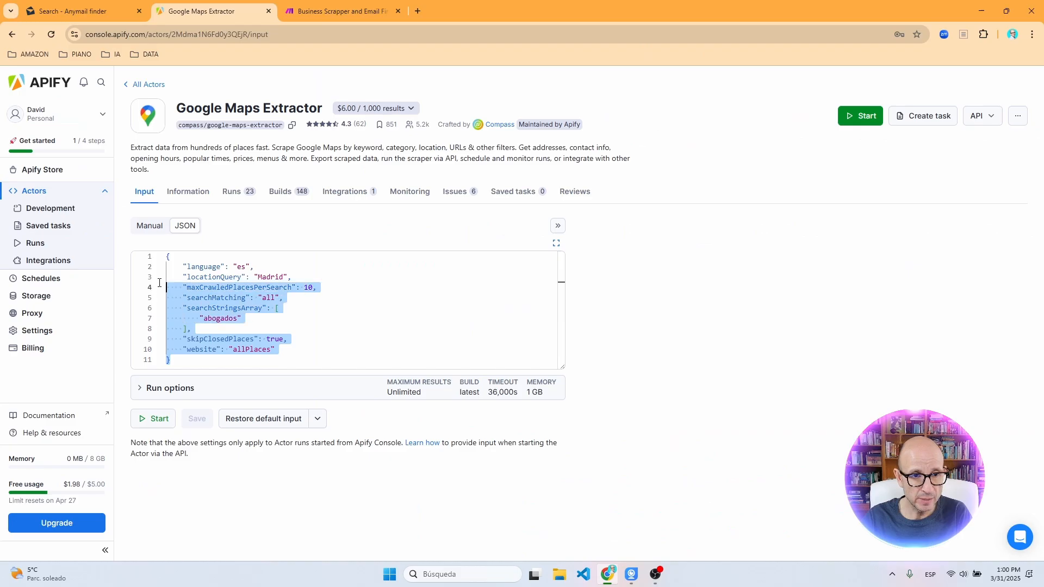
{"action": "left_click_drag", "start_coordinate": [159, 283], "coordinate": [160, 257]}
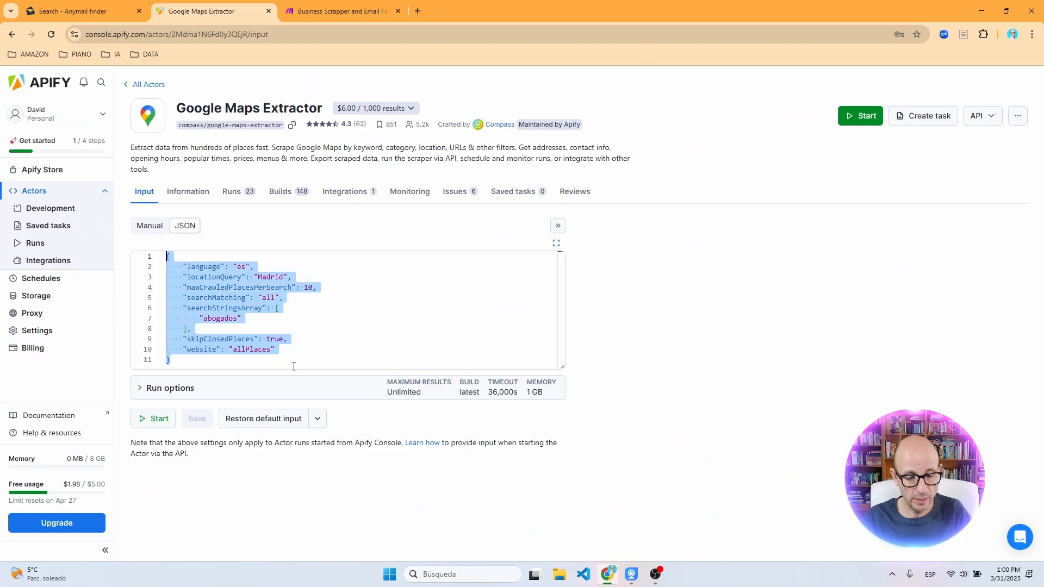
{"action": "left_click", "coordinate": [338, 11]}
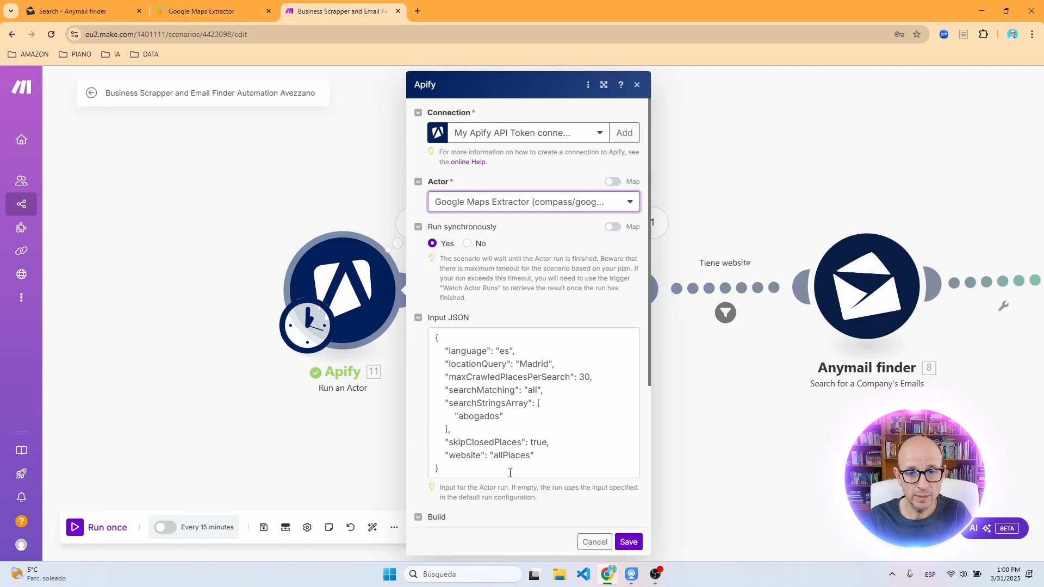
- Replace the Input JSON of the Run an Actor module with the code copied from Apify and save the module
{"action": "left_click_drag", "start_coordinate": [456, 472], "coordinate": [419, 339]}
{"action": "key", "text": "BackSpace"}
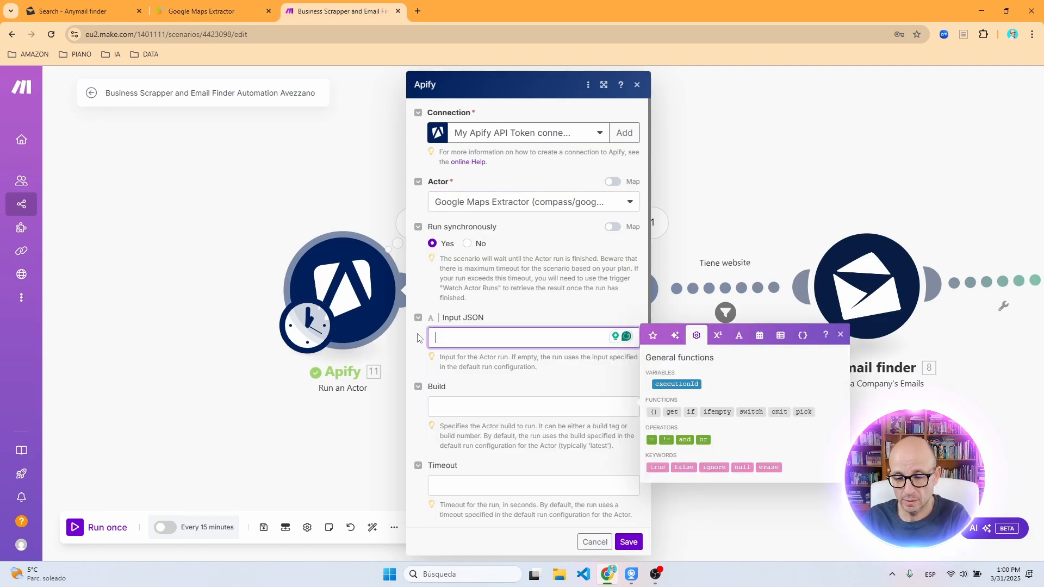
{"action": "right_click", "coordinate": [448, 344]}
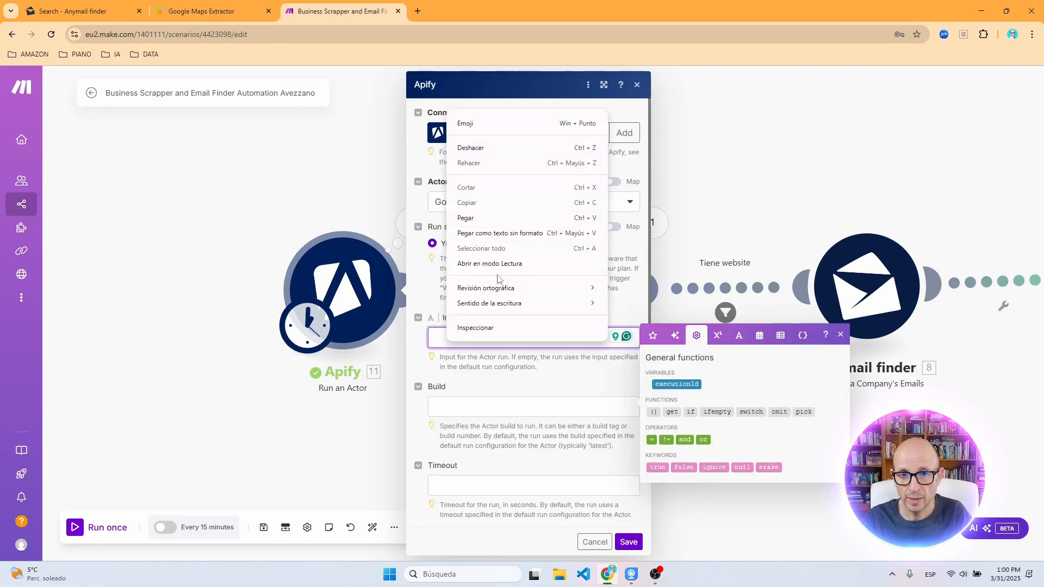
{"action": "left_click", "coordinate": [496, 237]}
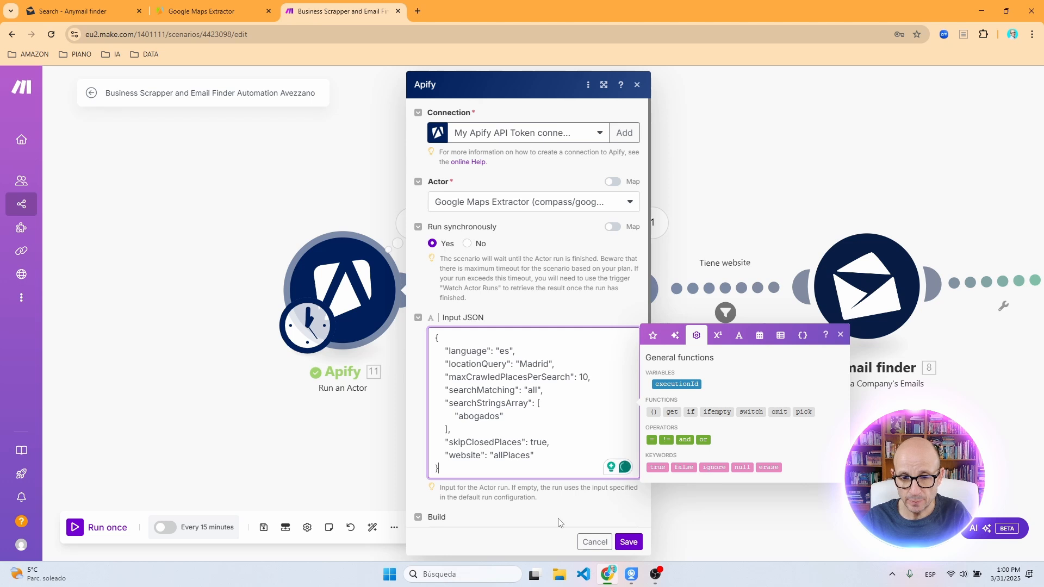
{"action": "left_click", "coordinate": [629, 542]}
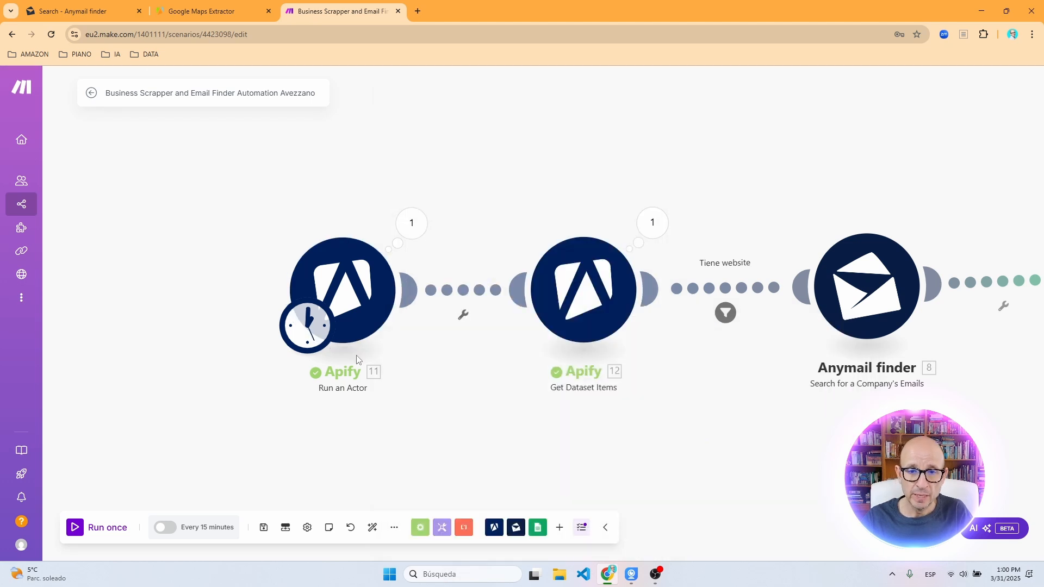
- Reopen the Run an Actor module and review the location, maximum places and search term in its Input JSON, then save it
{"action": "left_click", "coordinate": [354, 314]}
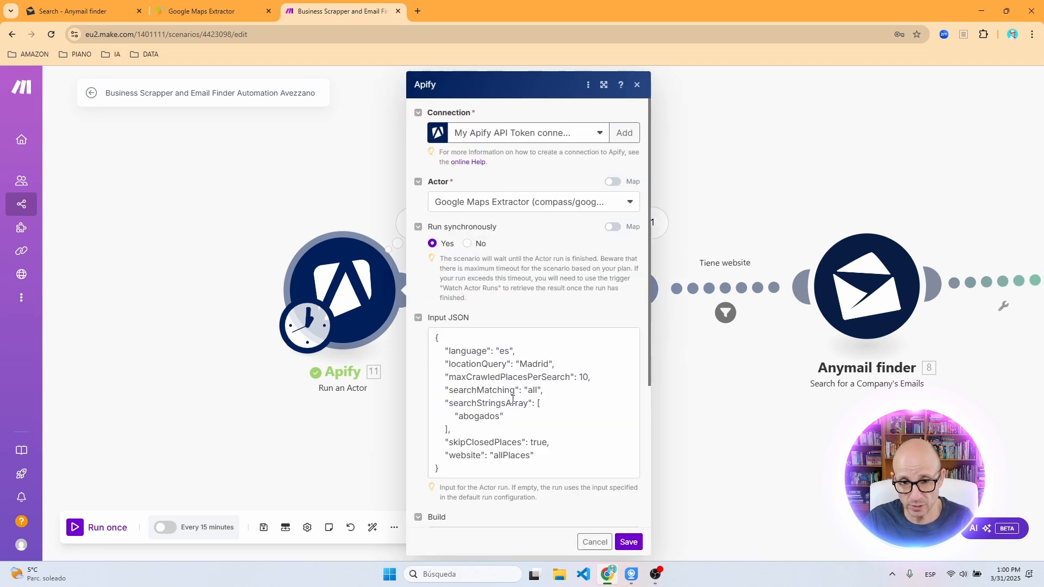
{"action": "left_click", "coordinate": [588, 377]}
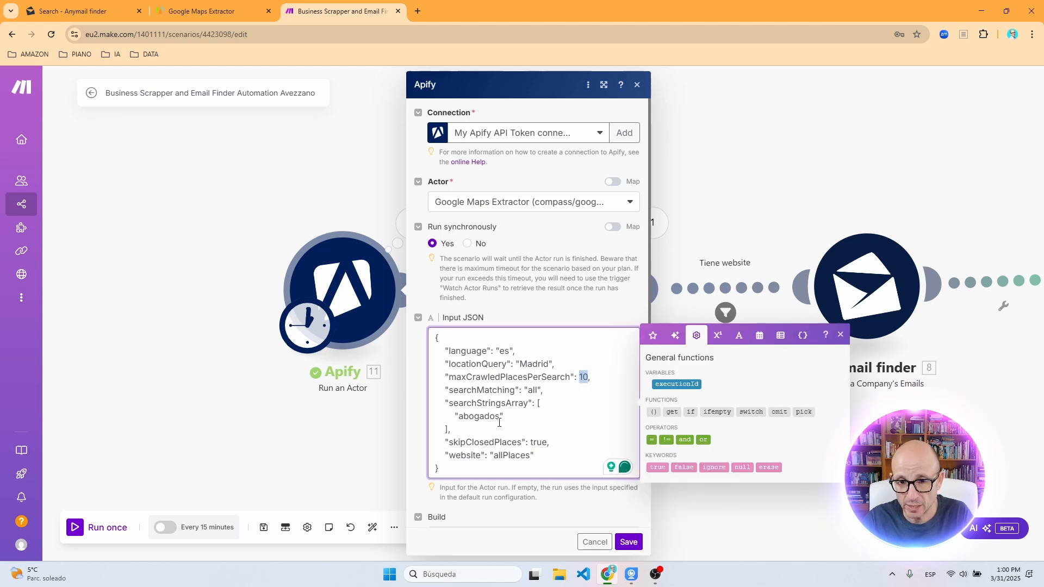
{"action": "left_click_drag", "start_coordinate": [499, 416], "coordinate": [457, 417]}
{"action": "left_click_drag", "start_coordinate": [550, 366], "coordinate": [520, 364]}
{"action": "left_click", "coordinate": [547, 405]}
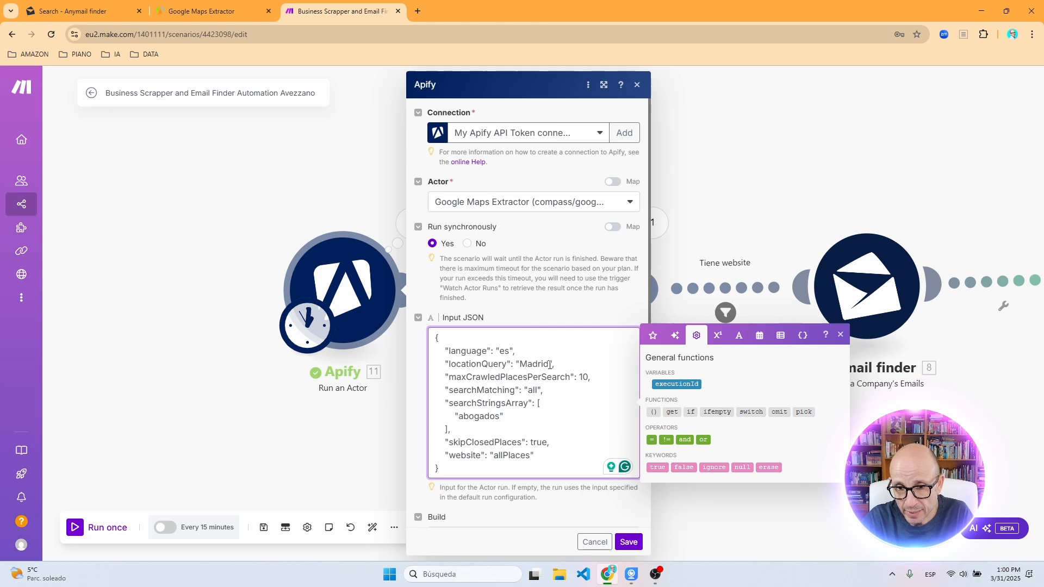
{"action": "left_click_drag", "start_coordinate": [550, 365], "coordinate": [520, 364]}
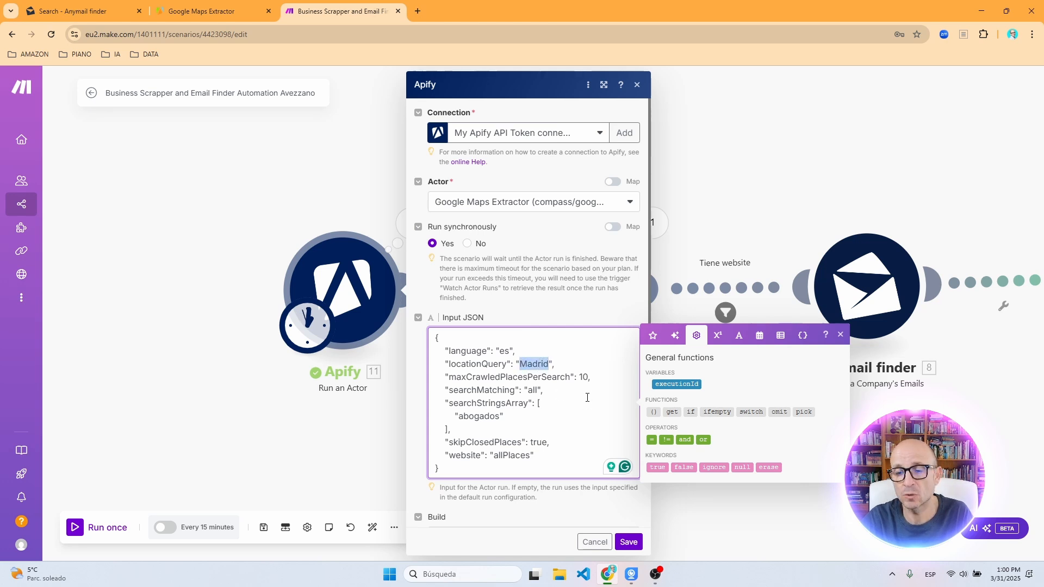
{"action": "left_click_drag", "start_coordinate": [589, 377], "coordinate": [579, 377]}
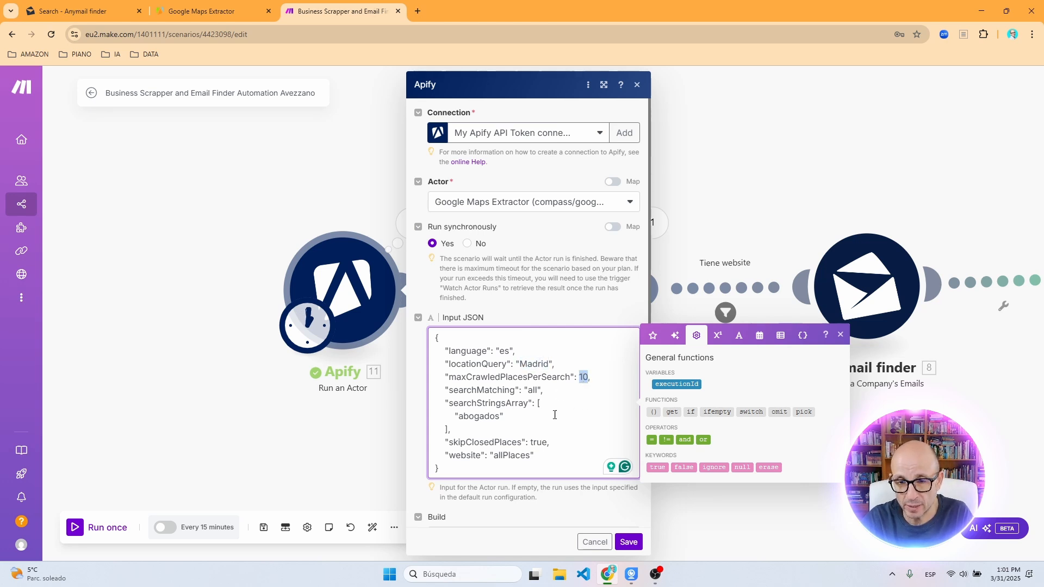
{"action": "double_click", "coordinate": [499, 417]}
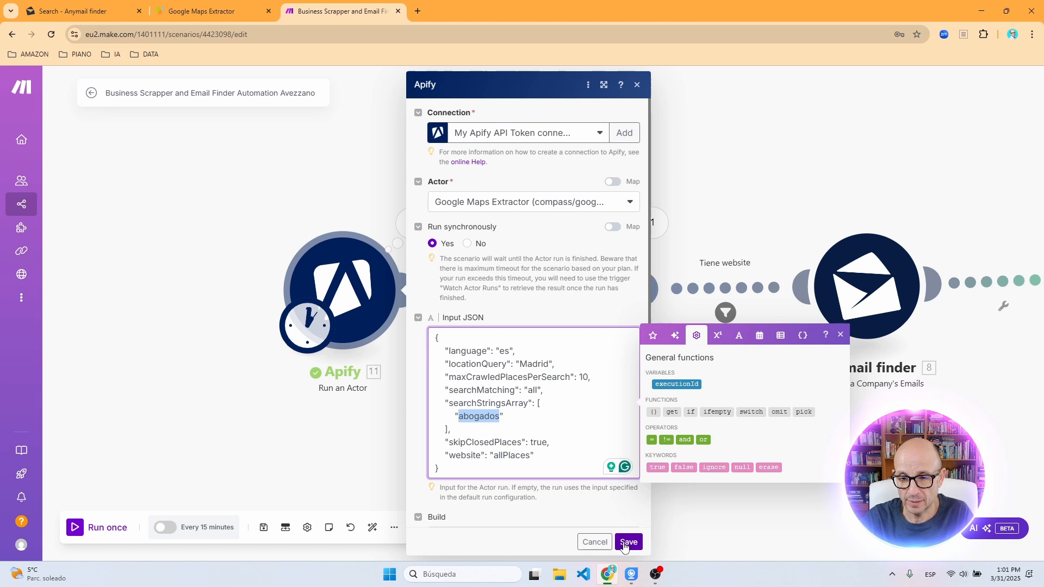
{"action": "left_click", "coordinate": [629, 542]}
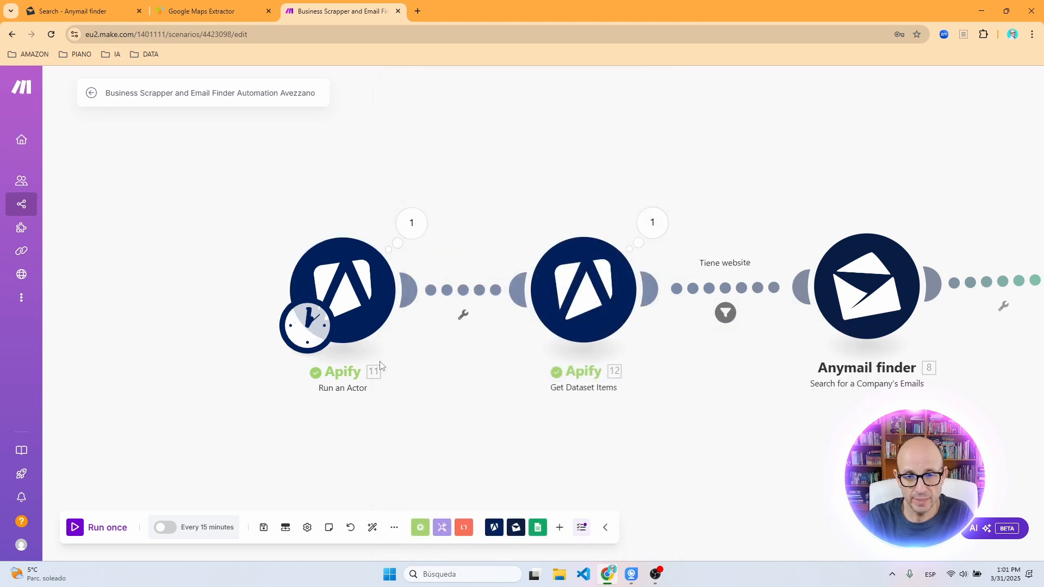
- Run only the Run an Actor module, check its output and close the results
{"action": "right_click", "coordinate": [367, 322]}
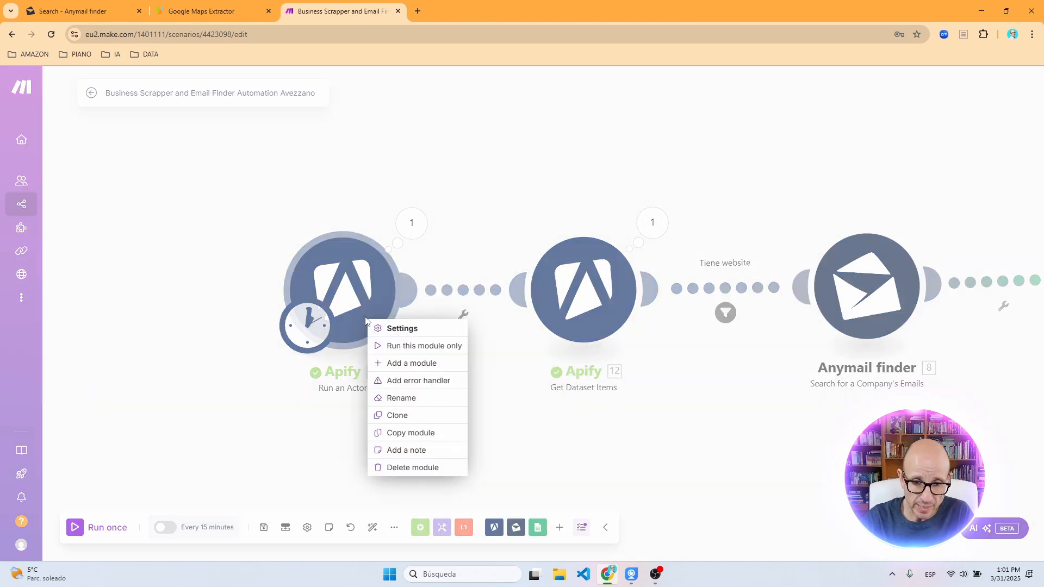
{"action": "left_click", "coordinate": [403, 347]}
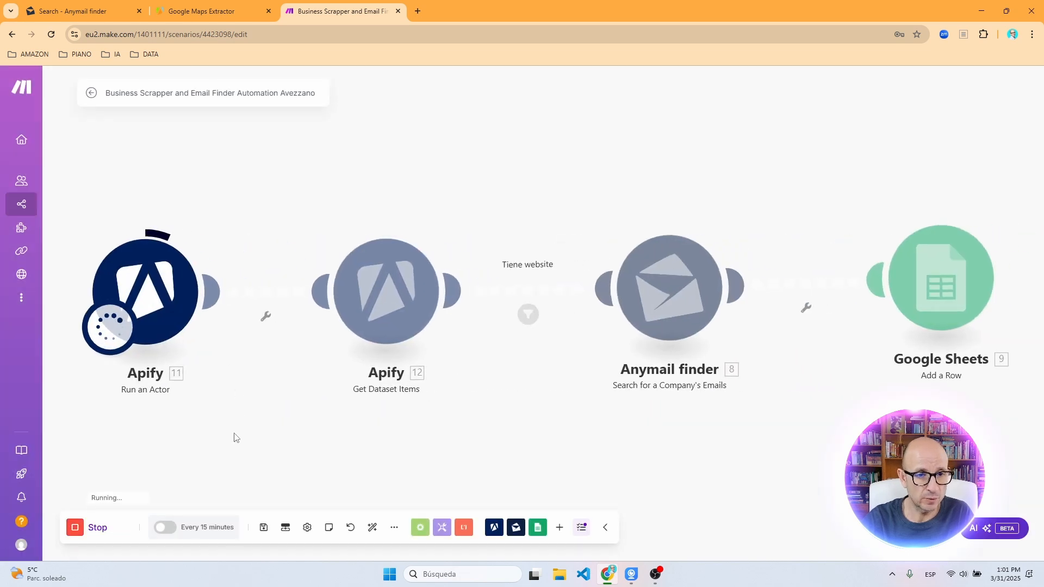
{"action": "left_click_drag", "start_coordinate": [226, 443], "coordinate": [354, 450]}
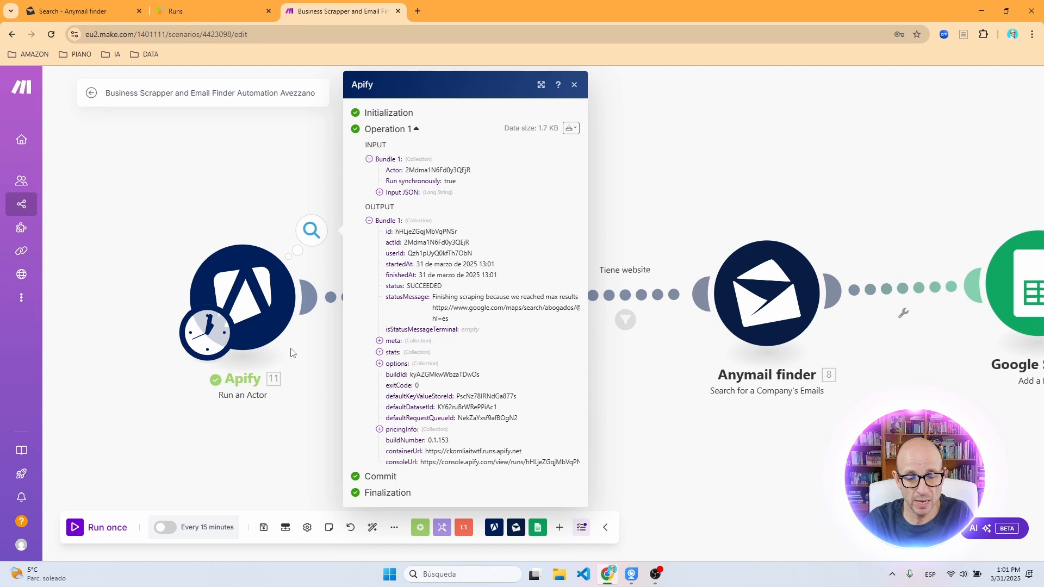
{"action": "left_click", "coordinate": [574, 85]}
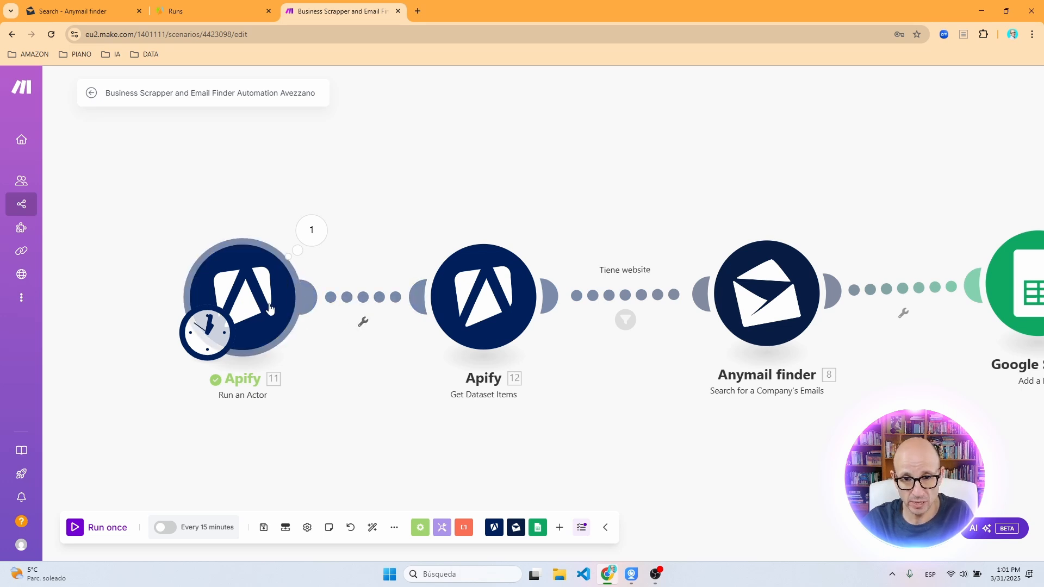
- In the Get Dataset Items module, clear the Dataset ID and map it to defaultDatasetId from the Run an Actor module
{"action": "left_click", "coordinate": [485, 322]}
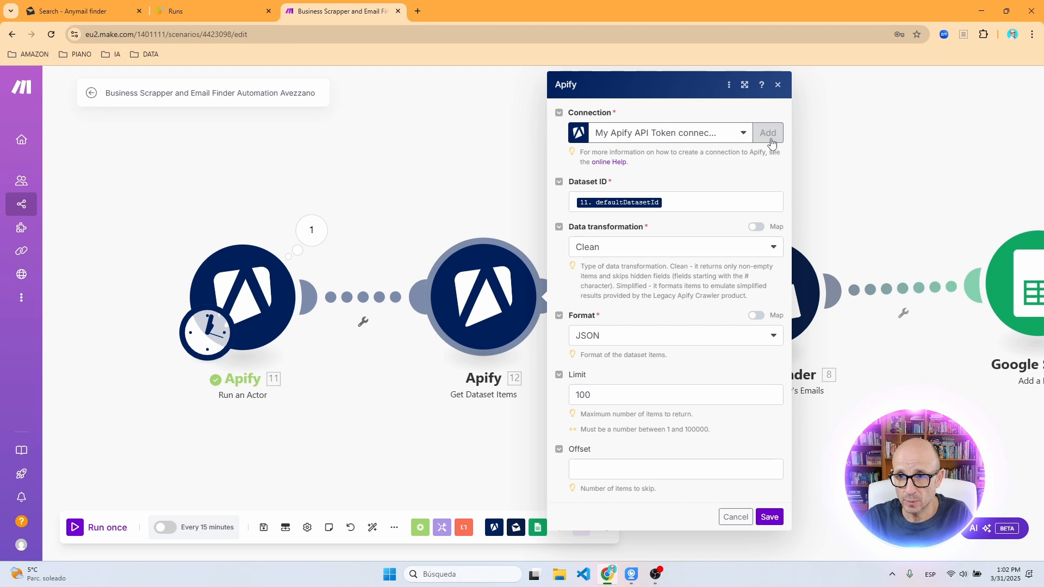
{"action": "left_click", "coordinate": [768, 134]}
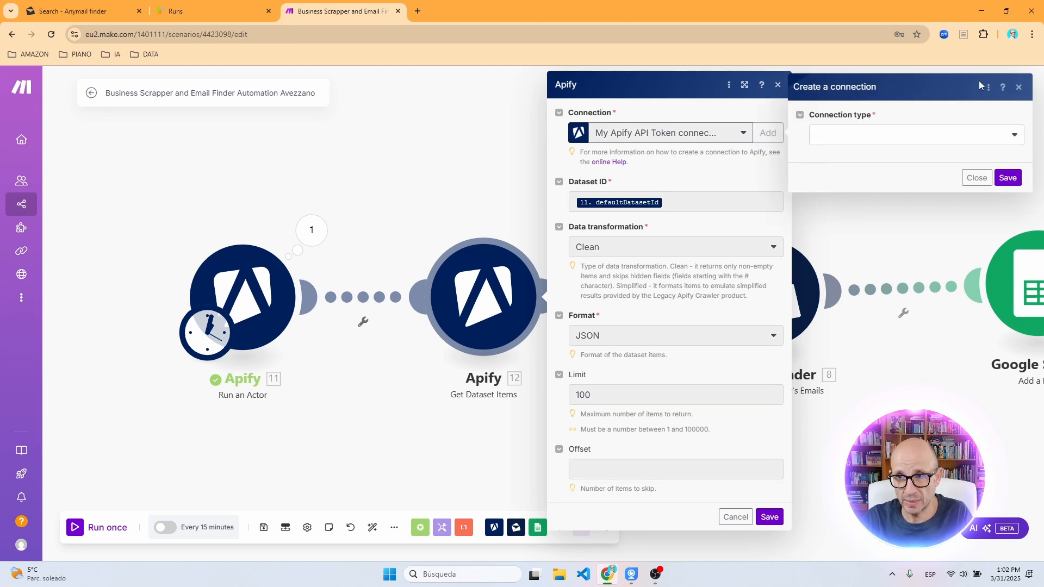
{"action": "left_click", "coordinate": [1019, 87]}
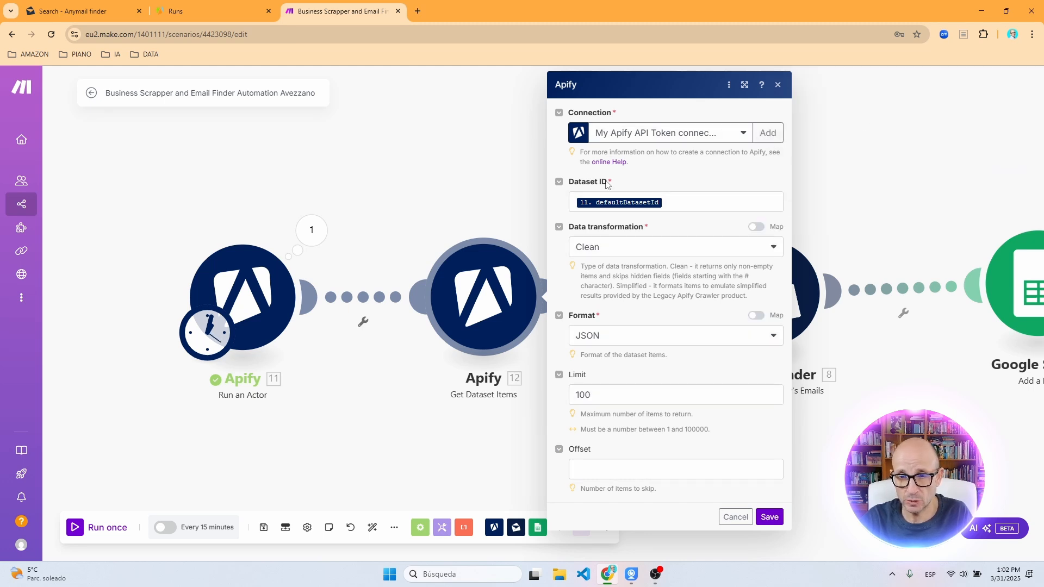
{"action": "left_click", "coordinate": [692, 204]}
{"action": "key", "text": "BackSpace"}
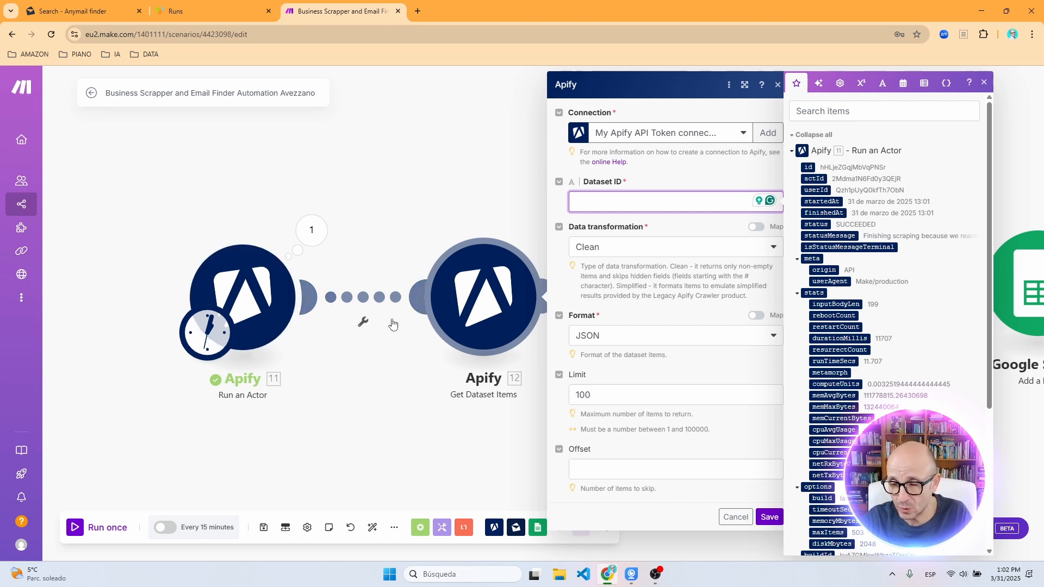
{"action": "scroll", "coordinate": [866, 339], "scroll_direction": "down", "scroll_amount": 4}
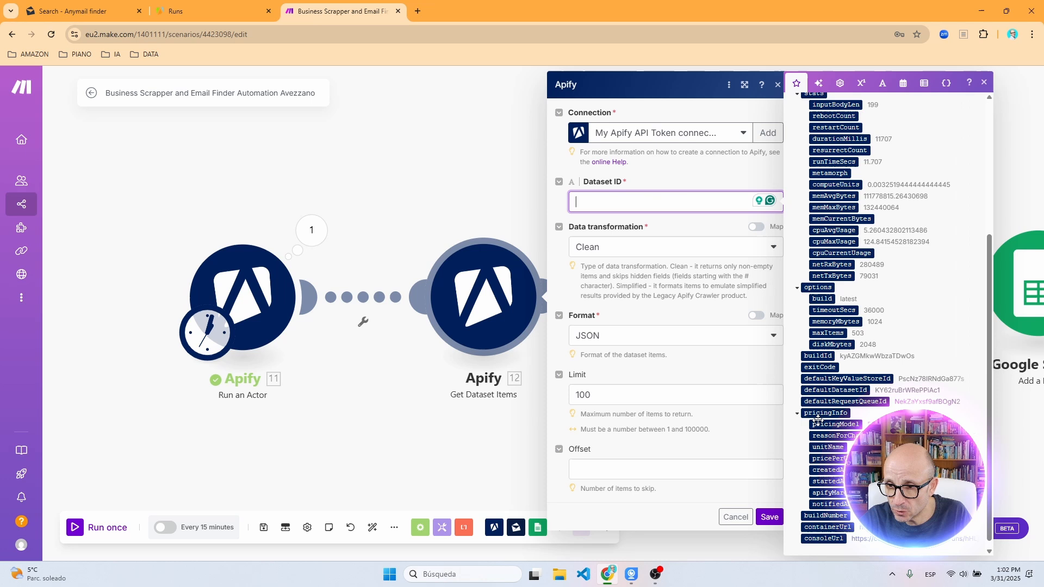
{"action": "left_click", "coordinate": [835, 391]}
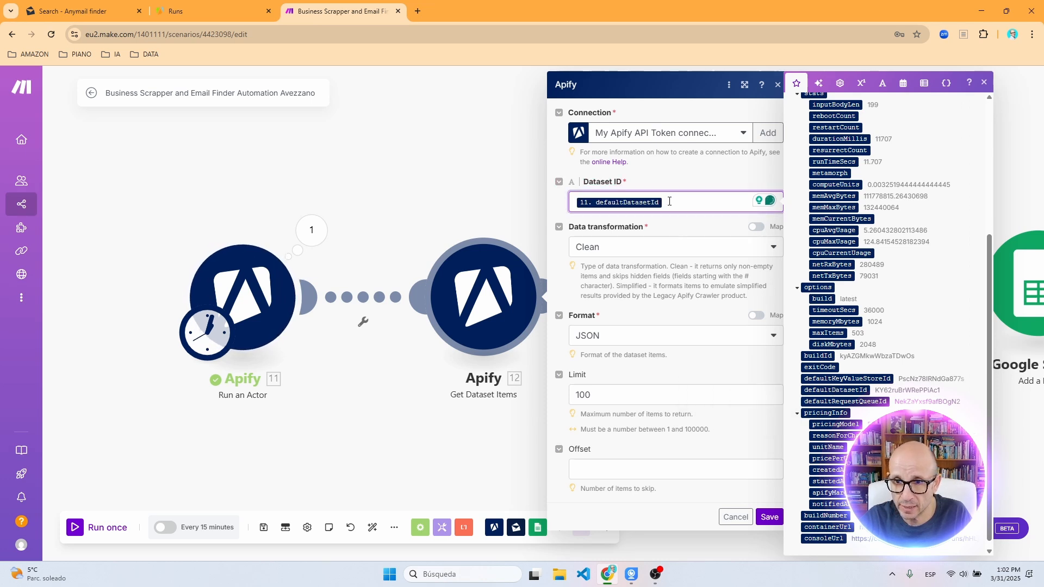
- Keep the data transformation as Clean and the format as JSON, and save the Get Dataset Items module
{"action": "left_click", "coordinate": [679, 249]}
{"action": "left_click", "coordinate": [680, 249]}
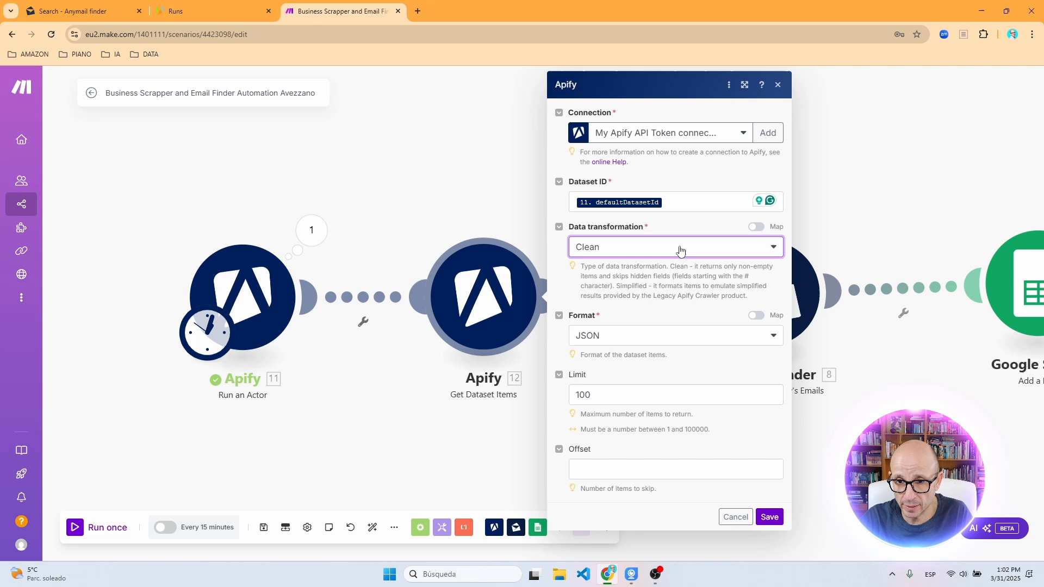
{"action": "left_click", "coordinate": [648, 336]}
{"action": "left_click", "coordinate": [646, 338]}
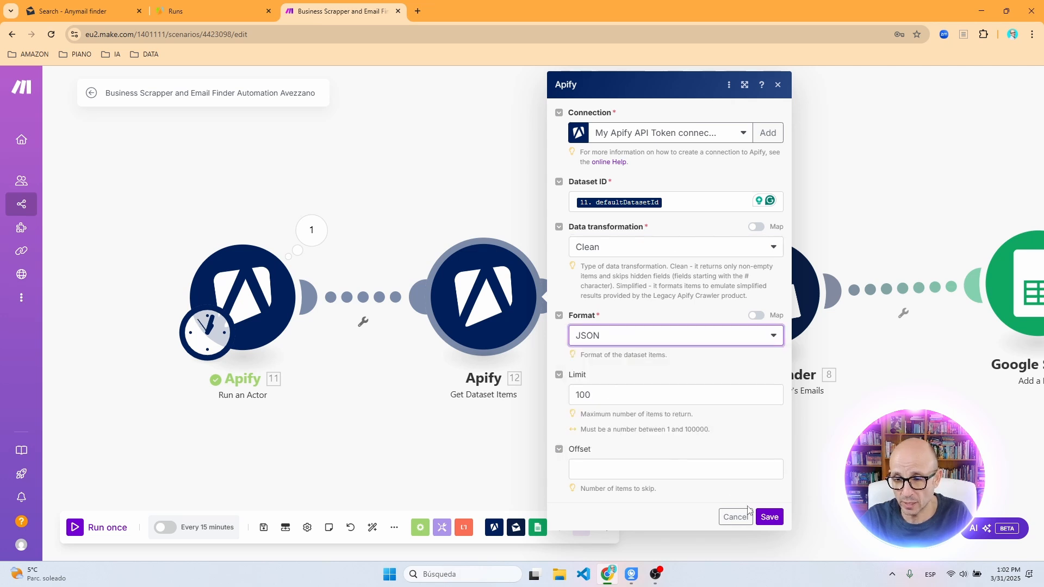
{"action": "left_click", "coordinate": [769, 517]}
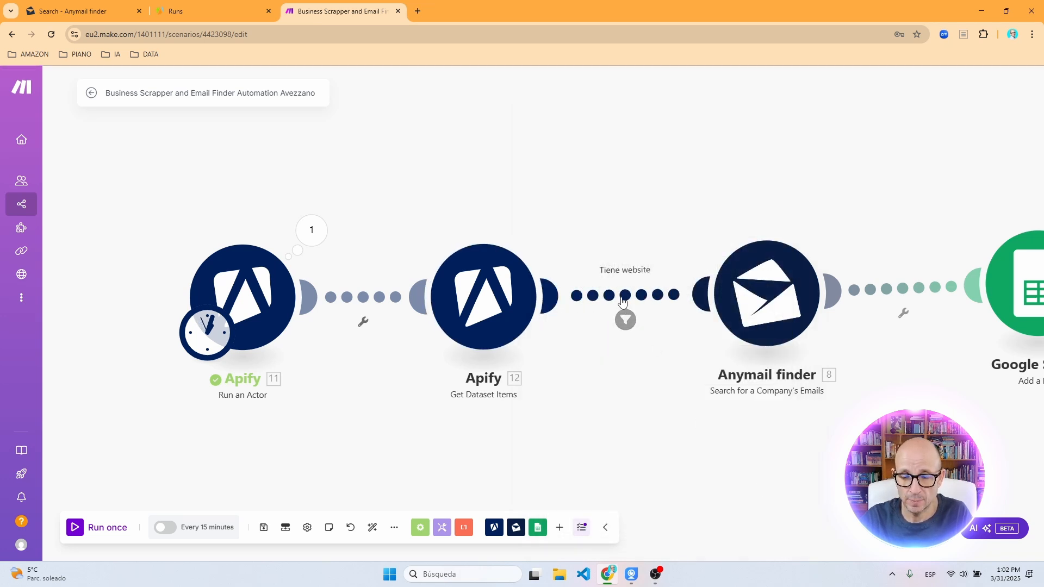
- Unlink Get Dataset Items from the Anymail finder module and run the scenario once
{"action": "left_click", "coordinate": [645, 325]}
{"action": "left_click", "coordinate": [647, 326]}
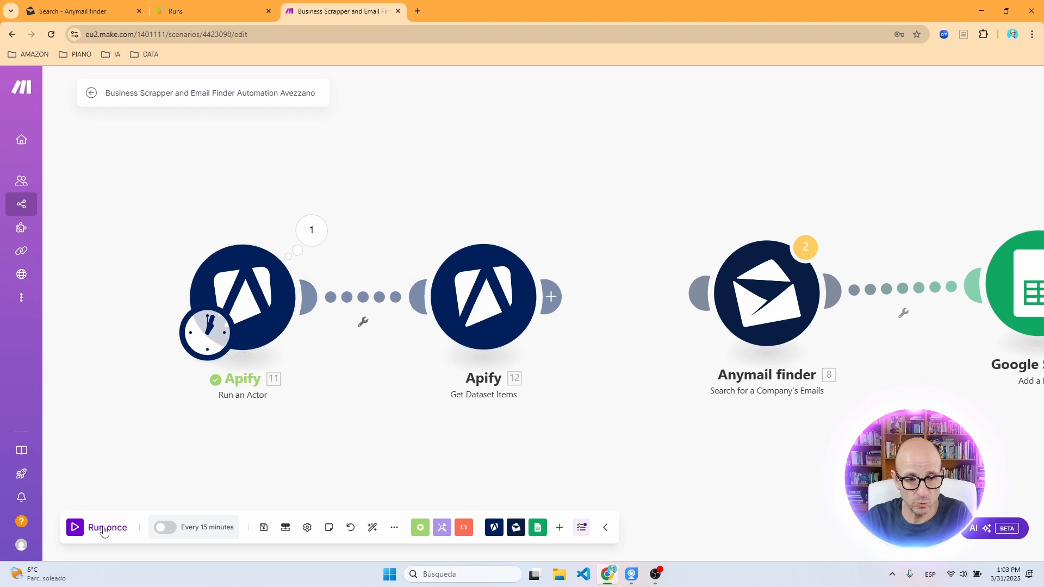
{"action": "left_click", "coordinate": [76, 527]}
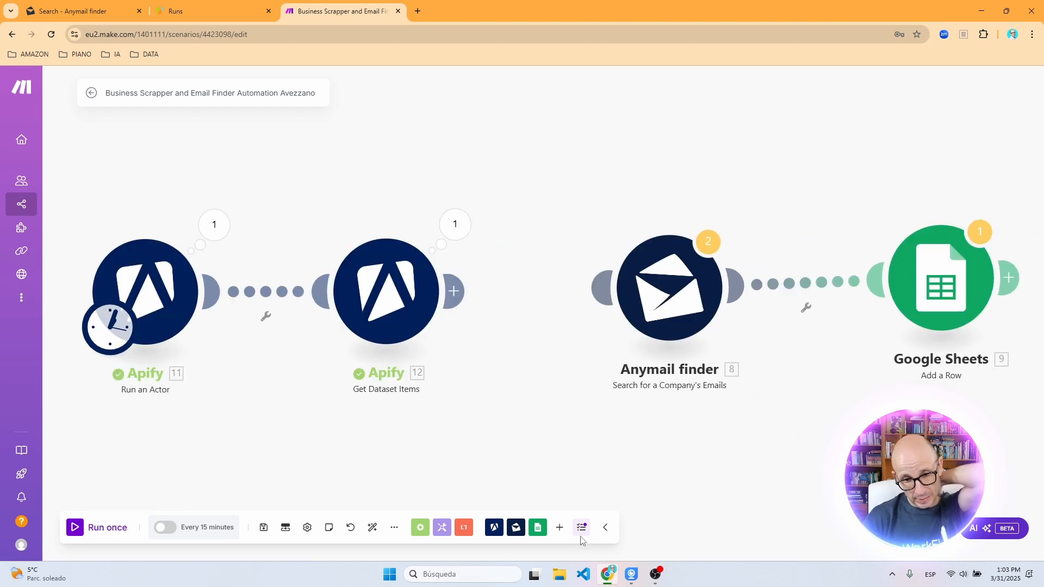
- Examine the first output bundle of Get Dataset Items, including the business's title, category, website and phone fields
{"action": "left_click", "coordinate": [455, 224]}
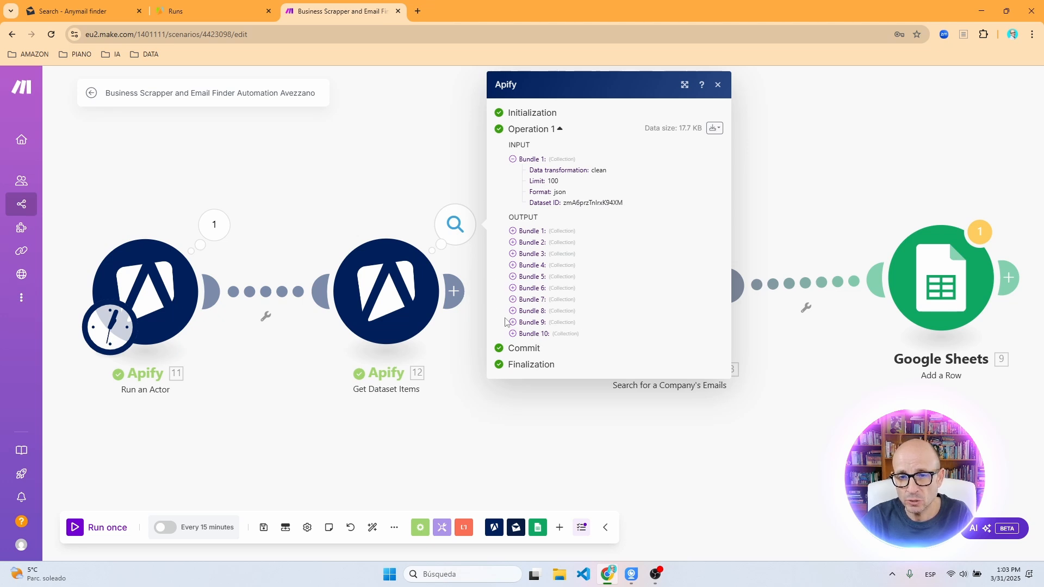
{"action": "left_click", "coordinate": [513, 230]}
{"action": "scroll", "coordinate": [525, 237], "scroll_direction": "down", "scroll_amount": 1}
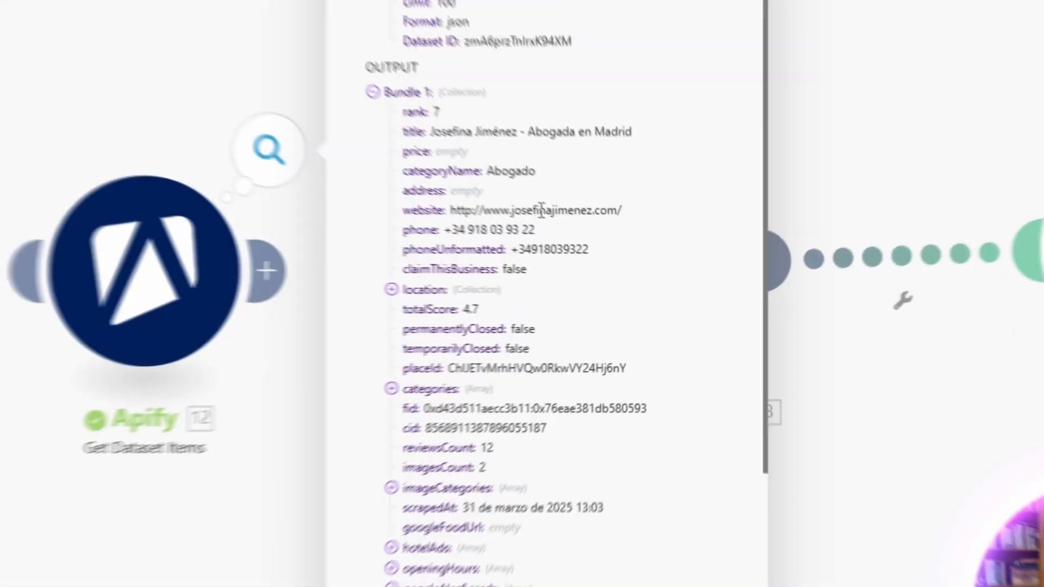
{"action": "scroll", "coordinate": [609, 250], "scroll_direction": "down", "scroll_amount": 1}
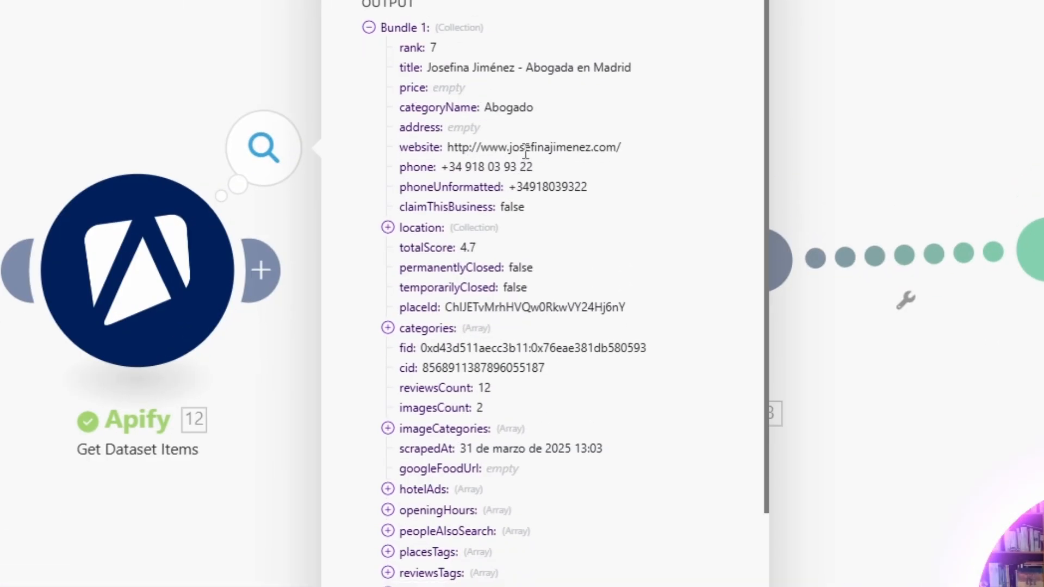
{"action": "scroll", "coordinate": [566, 234], "scroll_direction": "down", "scroll_amount": 1}
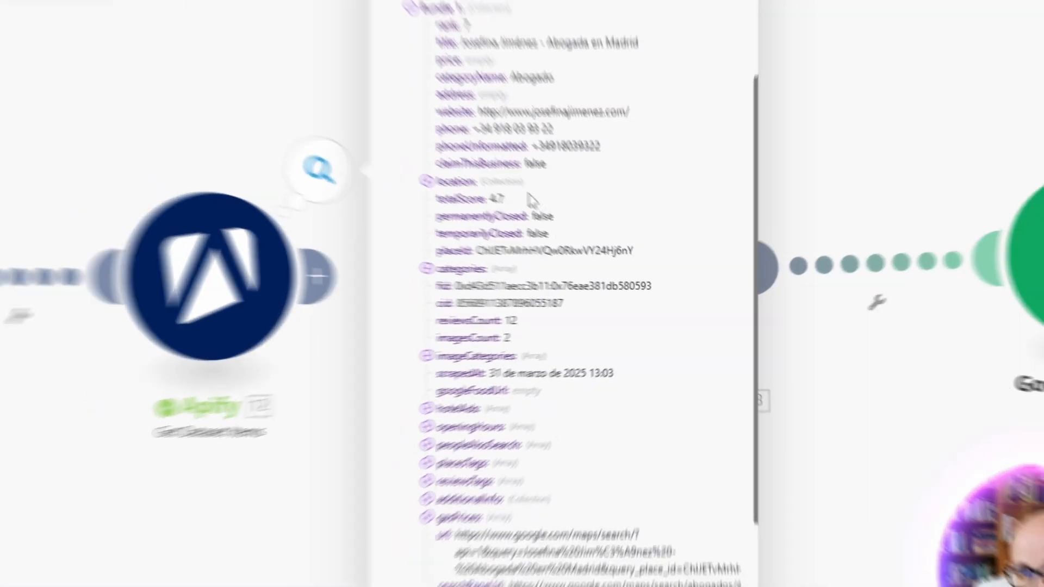
{"action": "scroll", "coordinate": [576, 348], "scroll_direction": "down", "scroll_amount": 1}
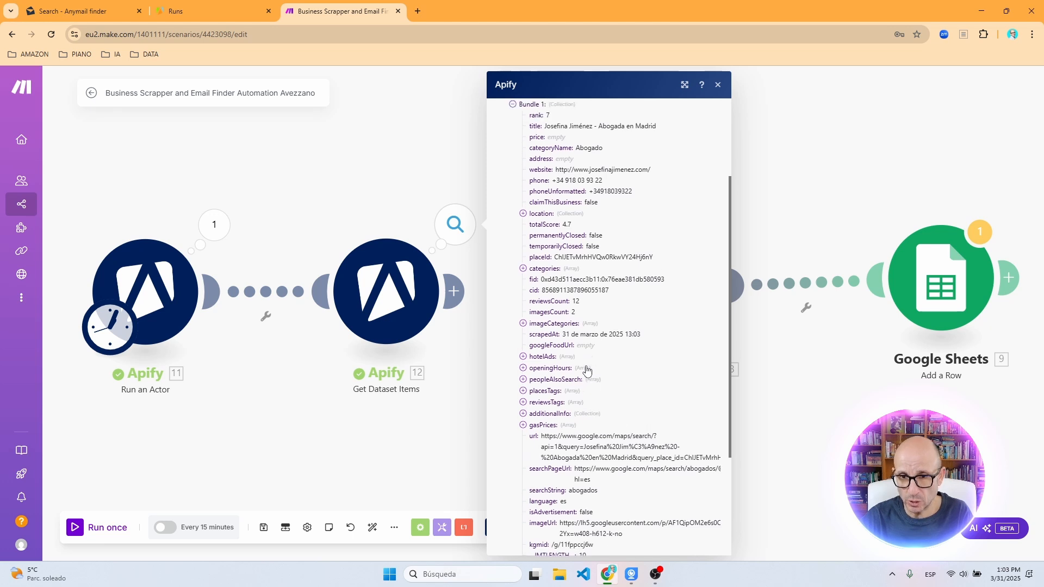
{"action": "scroll", "coordinate": [590, 368], "scroll_direction": "up", "scroll_amount": 4}
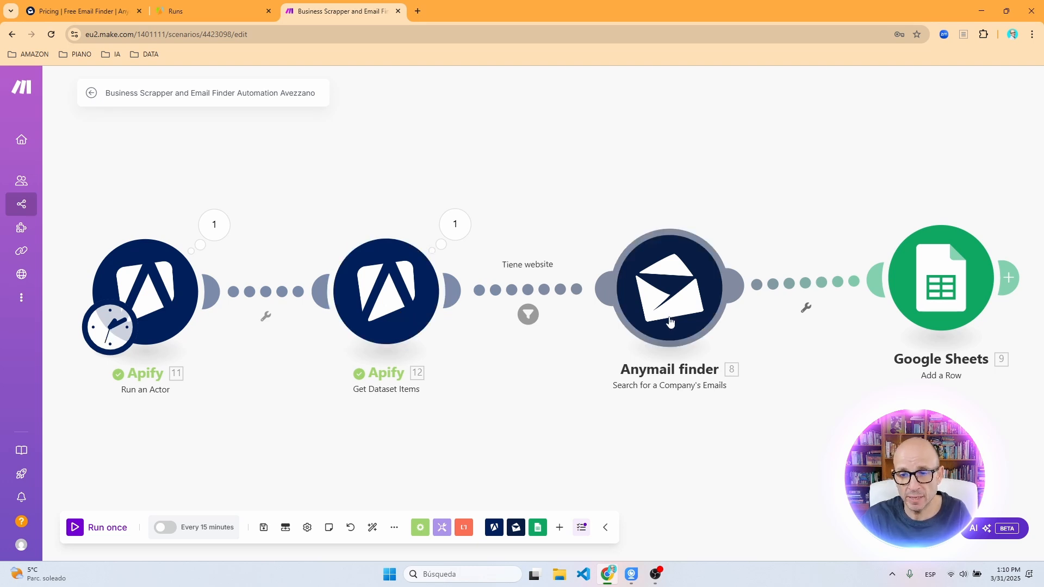
- Switch to the Anymail finder pricing page and examine the yearly credit plans
{"action": "left_click", "coordinate": [84, 11]}
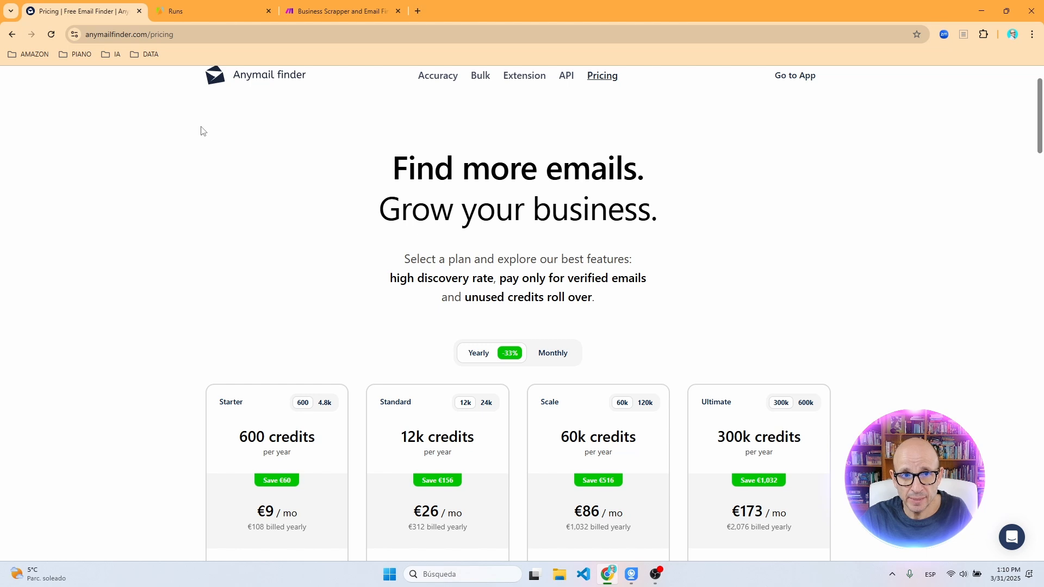
{"action": "scroll", "coordinate": [201, 130], "scroll_direction": "down", "scroll_amount": 1}
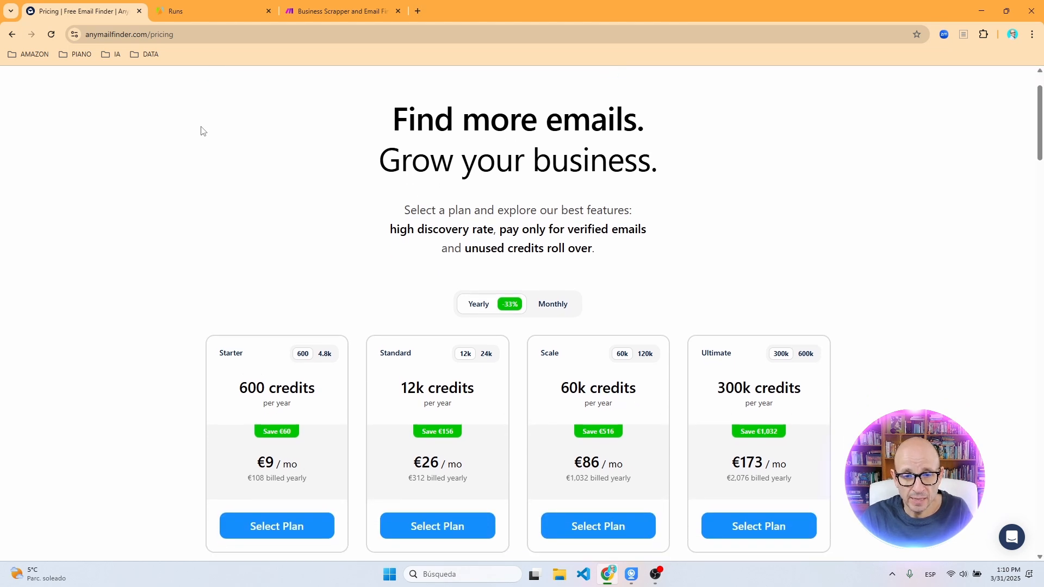
{"action": "scroll", "coordinate": [310, 161], "scroll_direction": "down", "scroll_amount": 1}
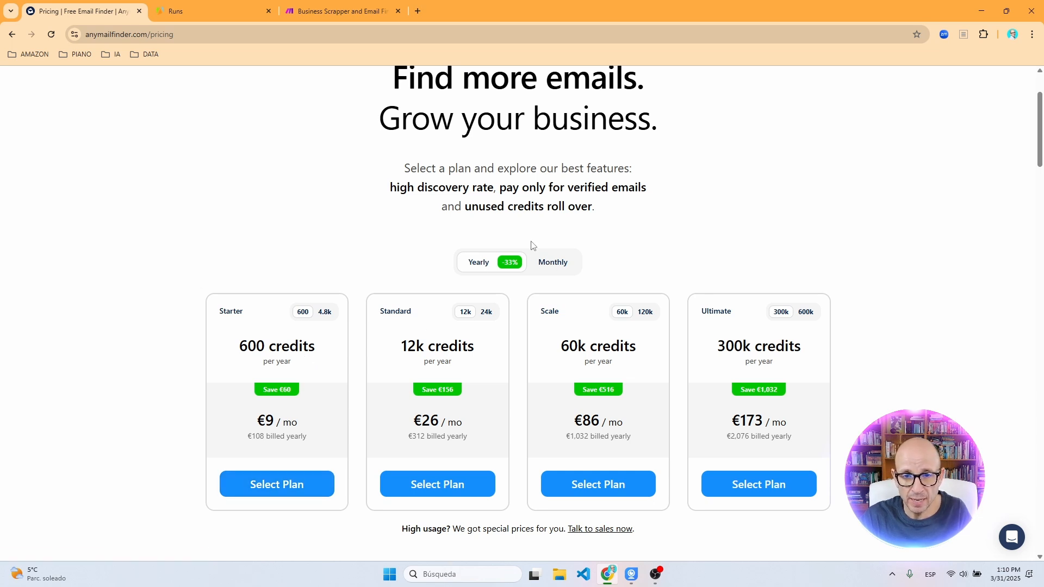
- Switch back to the Make scenario and start a new connection in the Anymail finder module
{"action": "scroll", "coordinate": [489, 224], "scroll_direction": "down", "scroll_amount": 1}
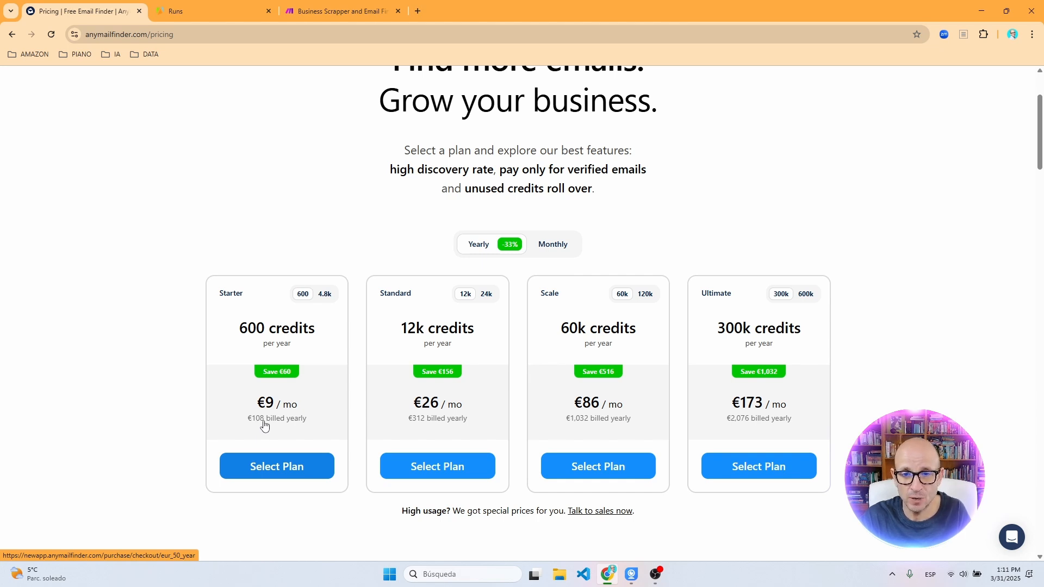
{"action": "left_click", "coordinate": [309, 13]}
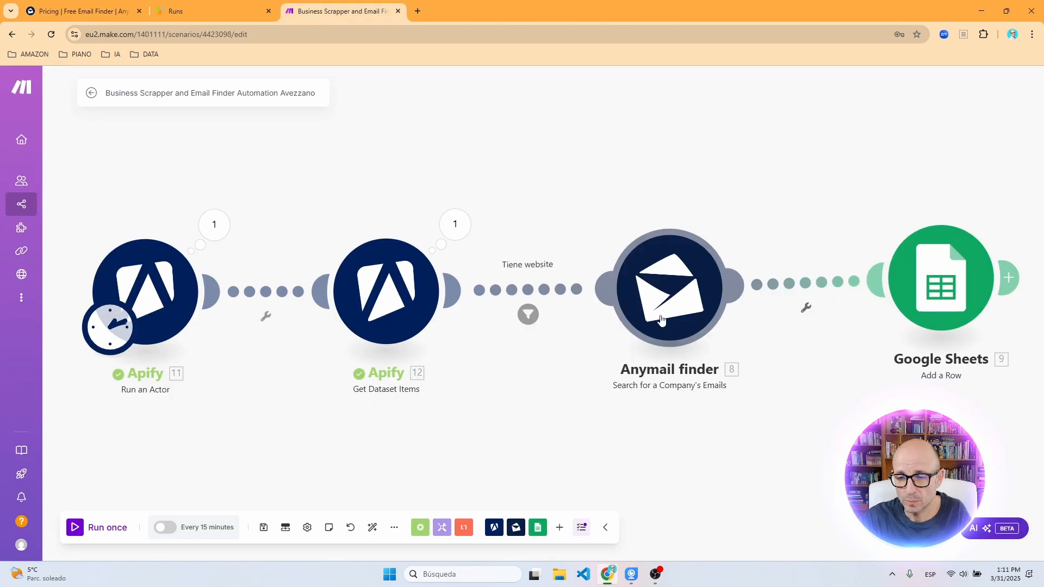
{"action": "left_click", "coordinate": [662, 319]}
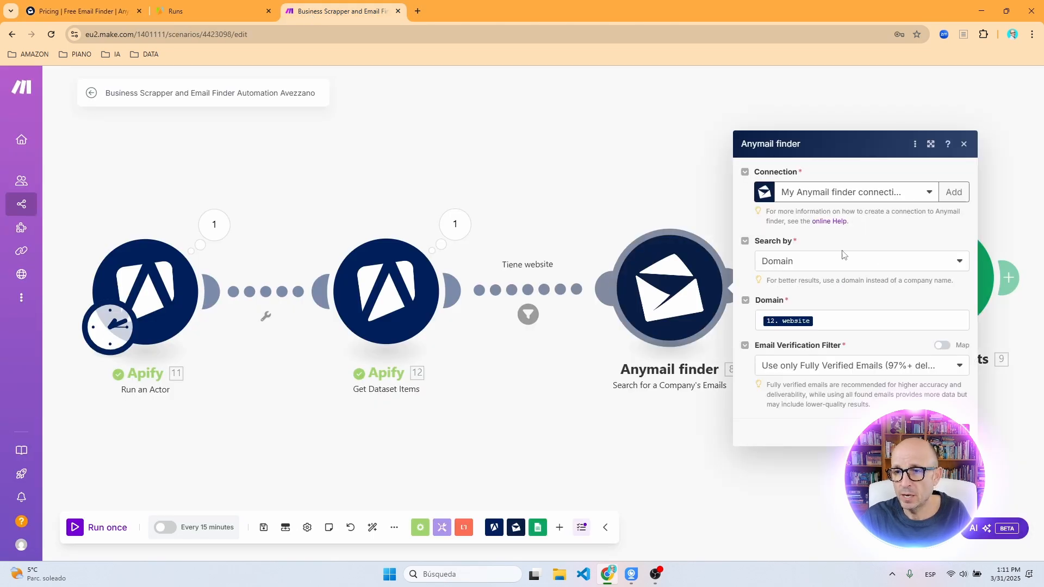
{"action": "left_click", "coordinate": [948, 194]}
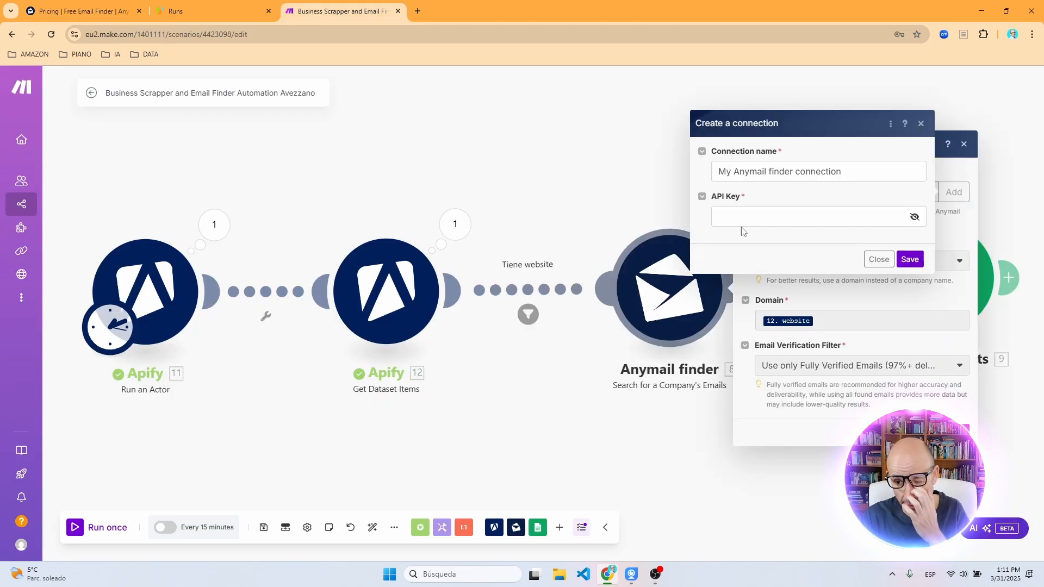
- Switch to the Anymail finder account and open its API settings page
{"action": "left_click", "coordinate": [77, 9]}
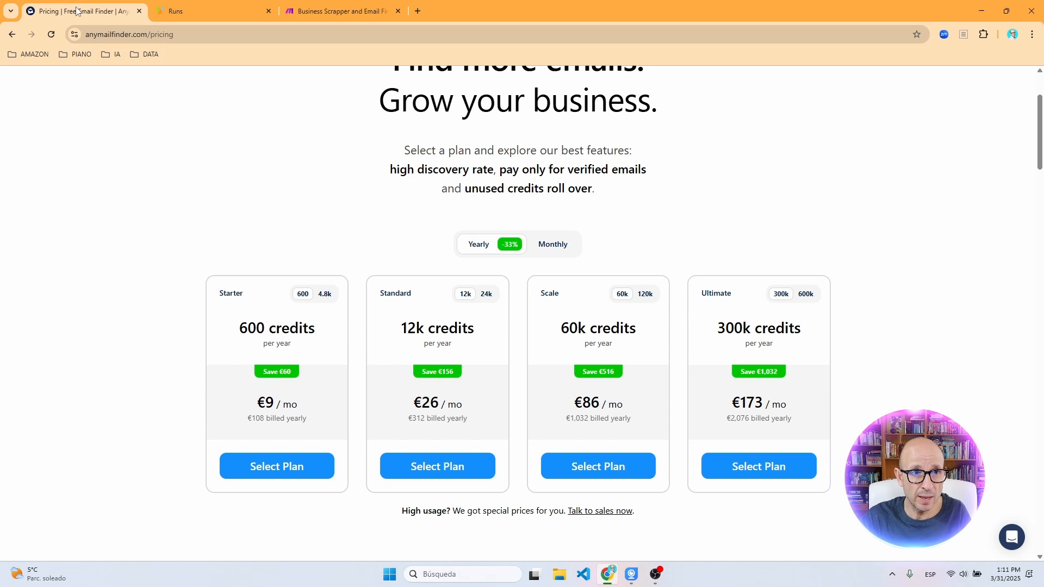
{"action": "left_click", "coordinate": [181, 36]}
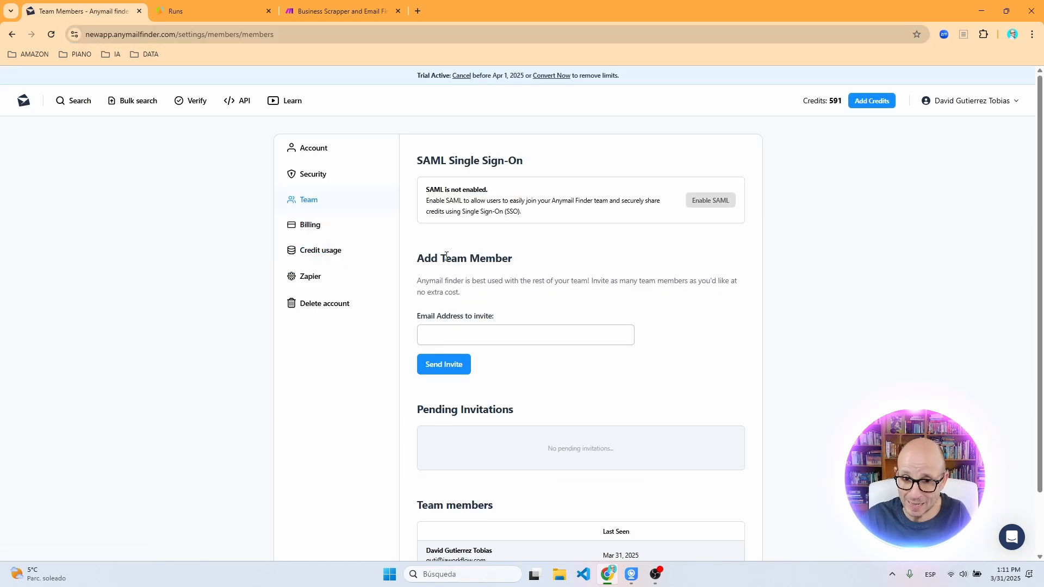
{"action": "left_click", "coordinate": [243, 103]}
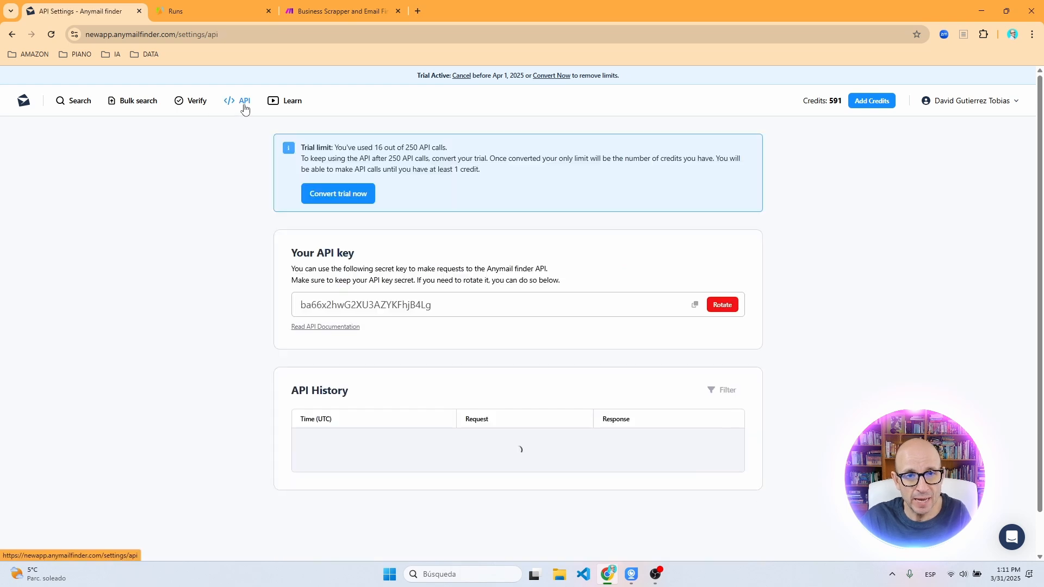
- Copy the API key, paste it into the API Key field of the new Anymail finder connection in Make, and save it
{"action": "left_click", "coordinate": [694, 304]}
{"action": "left_click", "coordinate": [299, 8]}
{"action": "left_click", "coordinate": [804, 217]}
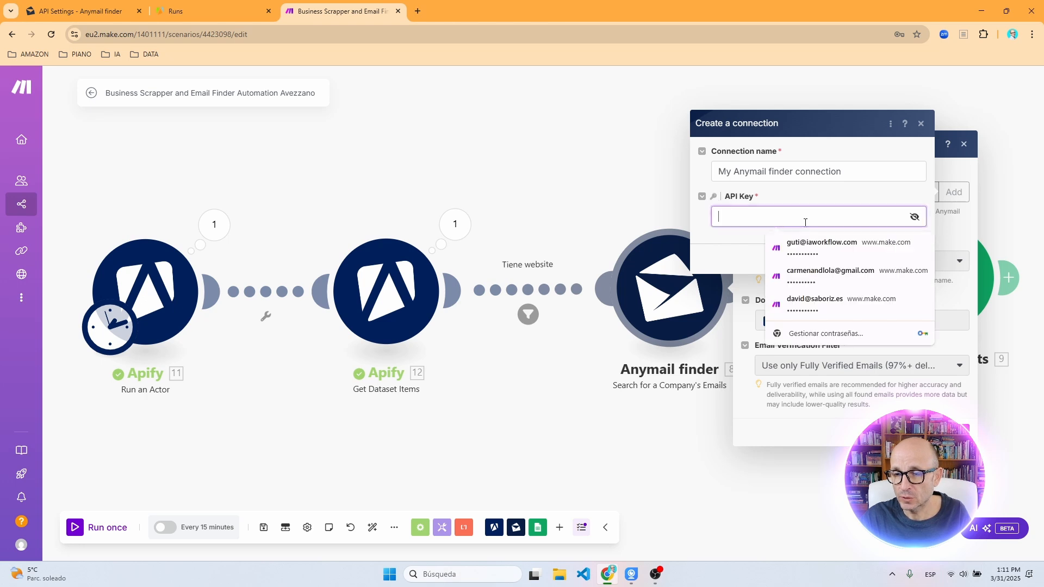
{"action": "key", "text": "ctrl+v"}
{"action": "left_click", "coordinate": [909, 259]}
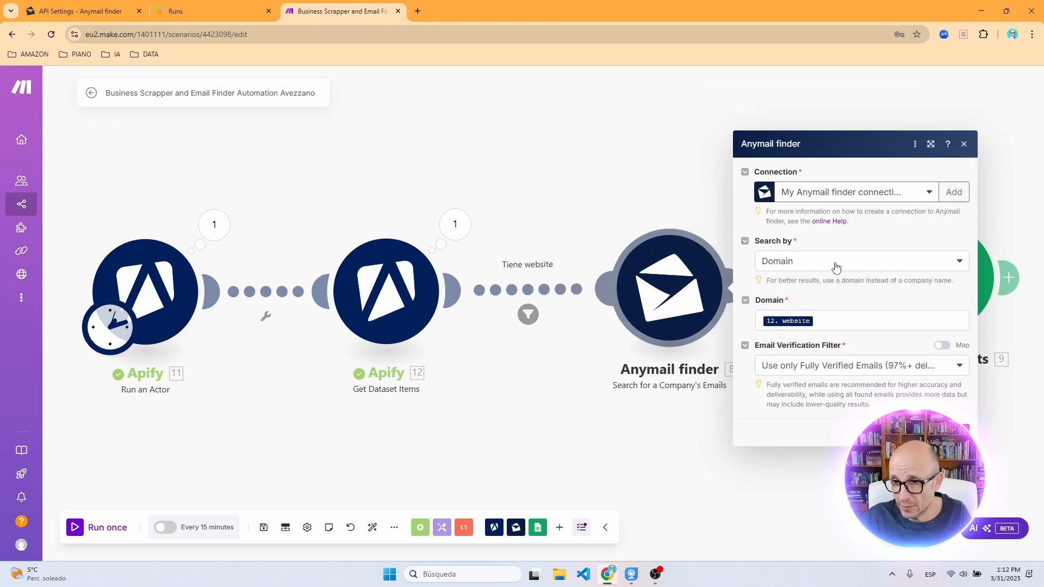
- Remap the Domain field to website from Get Dataset Items, keep only fully verified emails, and save the Anymail finder module
{"action": "left_click", "coordinate": [827, 324]}
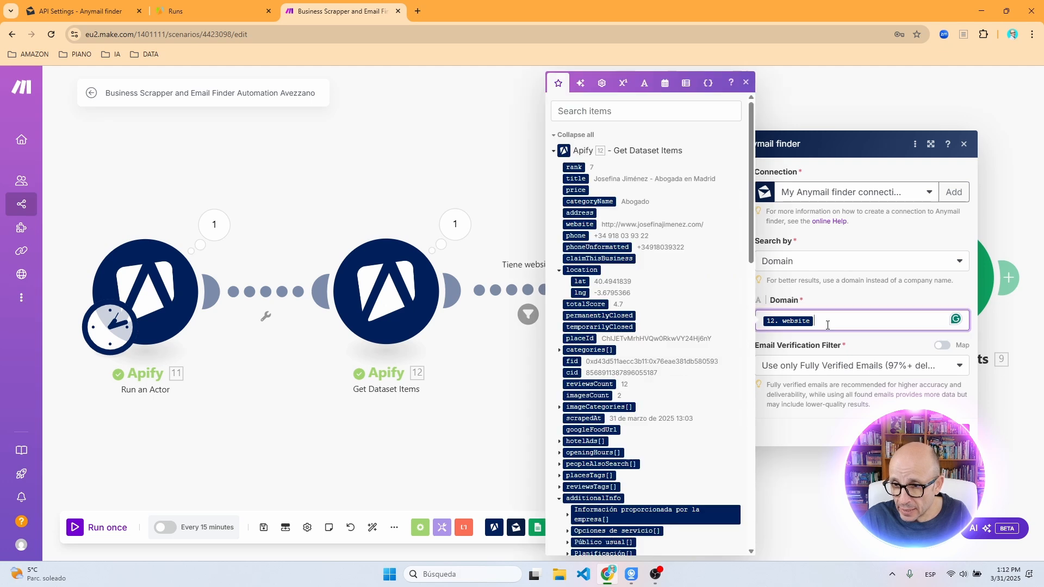
{"action": "key", "text": "BackSpace"}
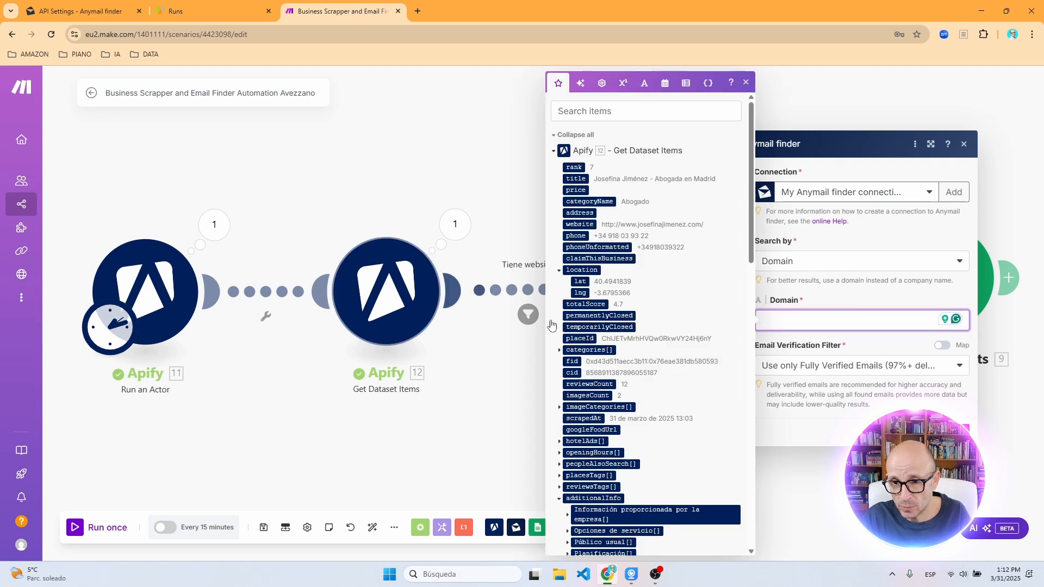
{"action": "left_click", "coordinate": [601, 111]}
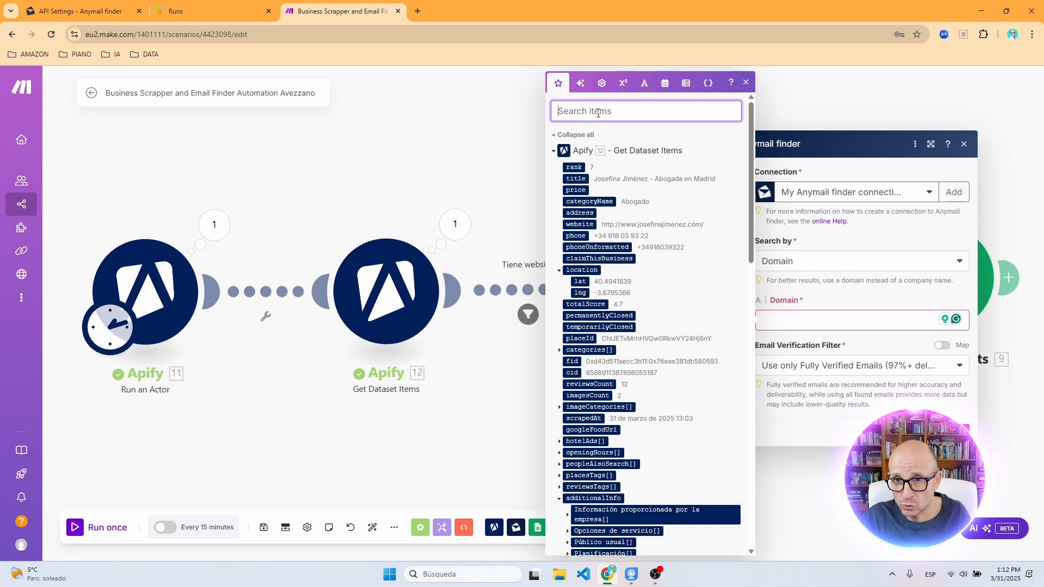
{"action": "type", "text": "webs"}
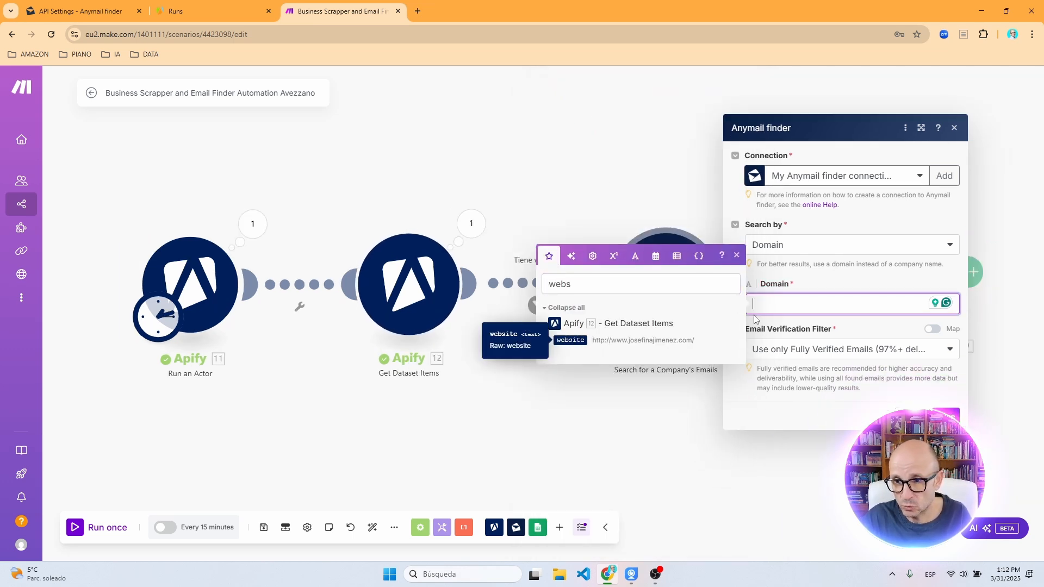
{"action": "left_click", "coordinate": [593, 340]}
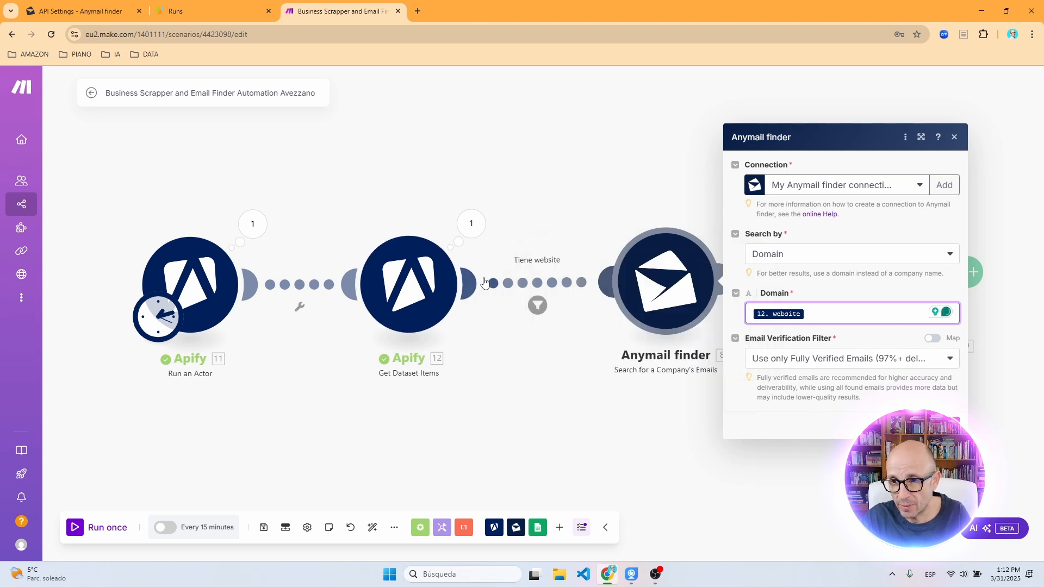
{"action": "left_click", "coordinate": [840, 360]}
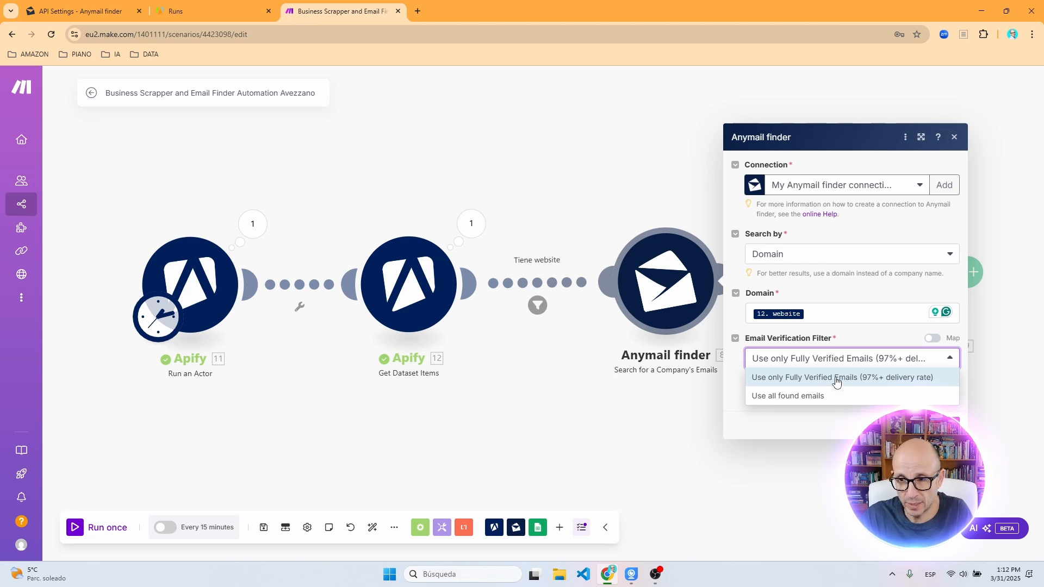
{"action": "left_click", "coordinate": [945, 424]}
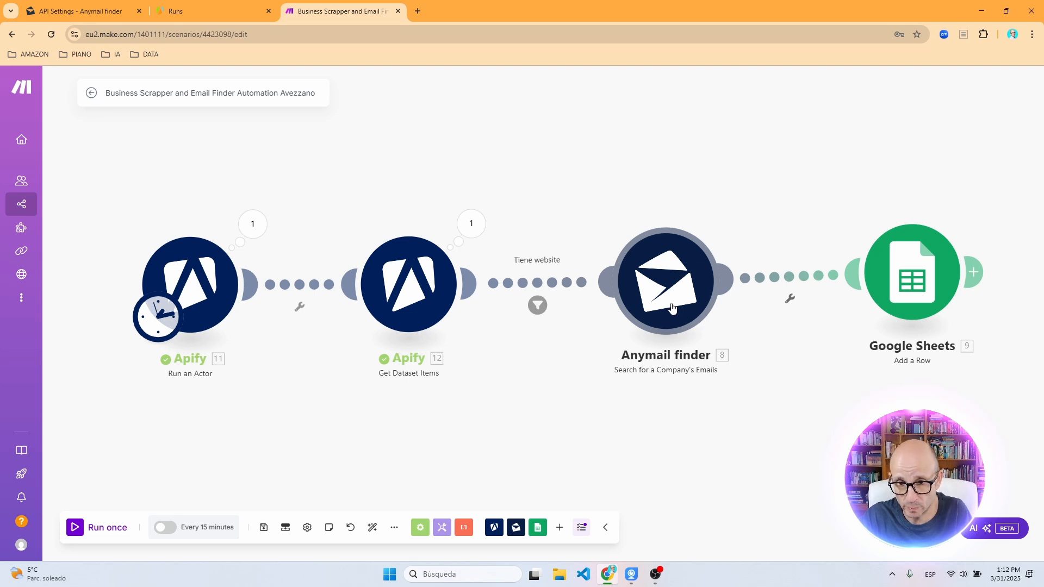
- Keep the Tiene website filter's condition that website from Get Dataset Items exists, and save the filter
{"action": "left_click", "coordinate": [541, 287]}
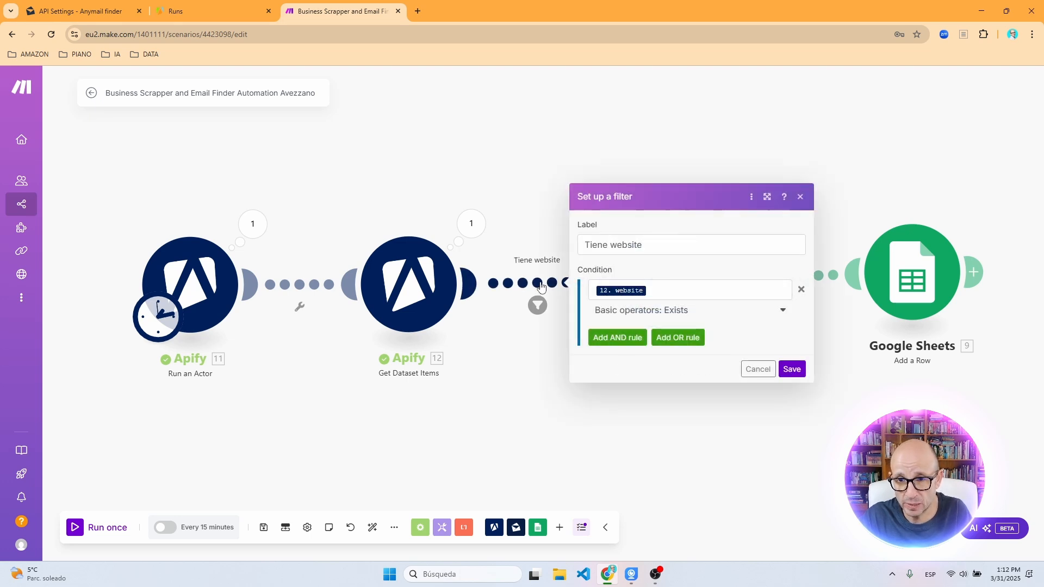
{"action": "left_click", "coordinate": [668, 292]}
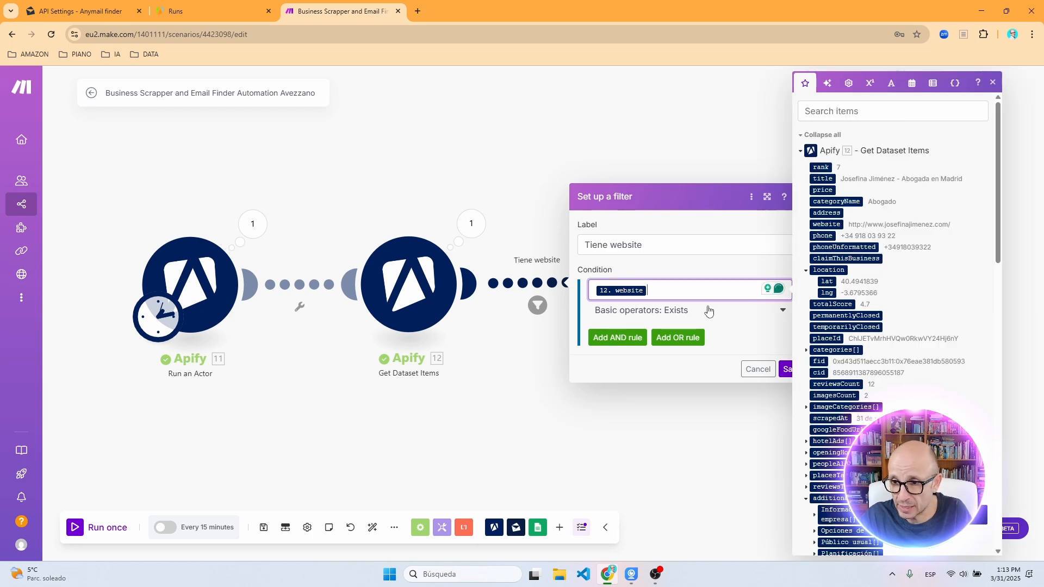
{"action": "left_click", "coordinate": [647, 312]}
{"action": "left_click", "coordinate": [624, 363]}
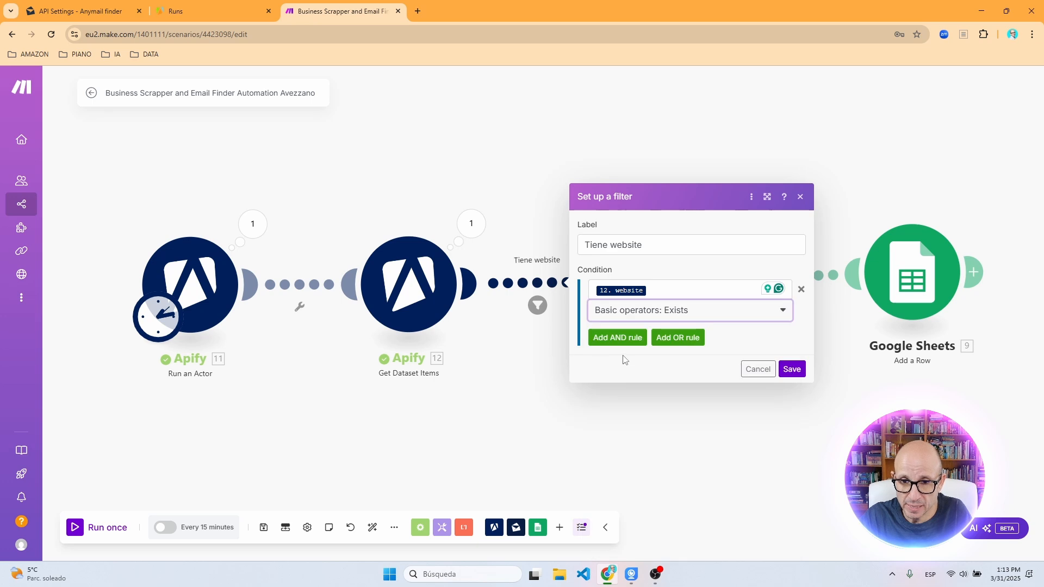
{"action": "left_click", "coordinate": [791, 367]}
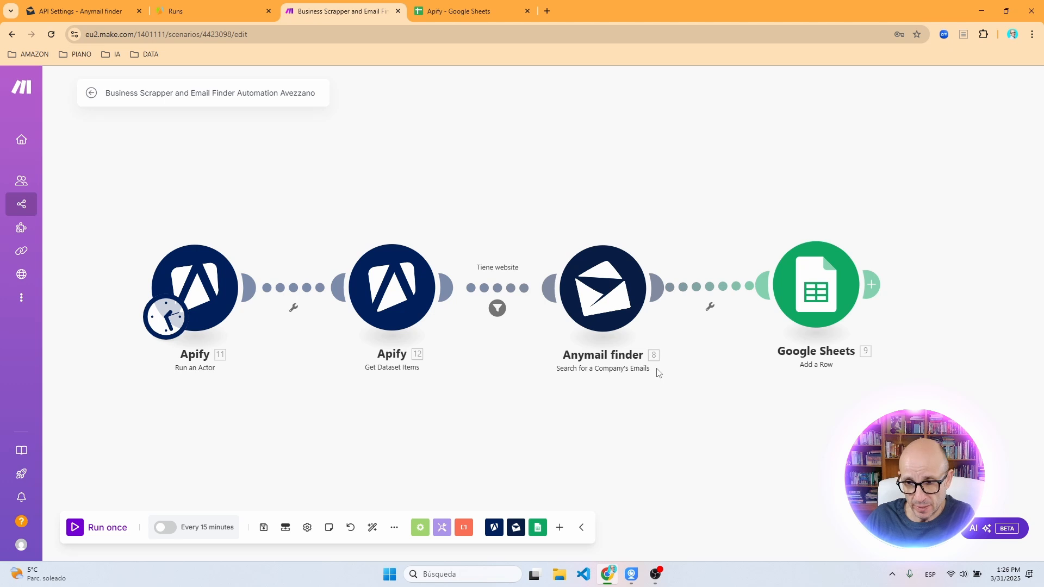
- Switch to the Apify spreadsheet in Google Sheets and examine its column headers from Nombre to Mail 7
{"action": "left_click", "coordinate": [474, 11]}
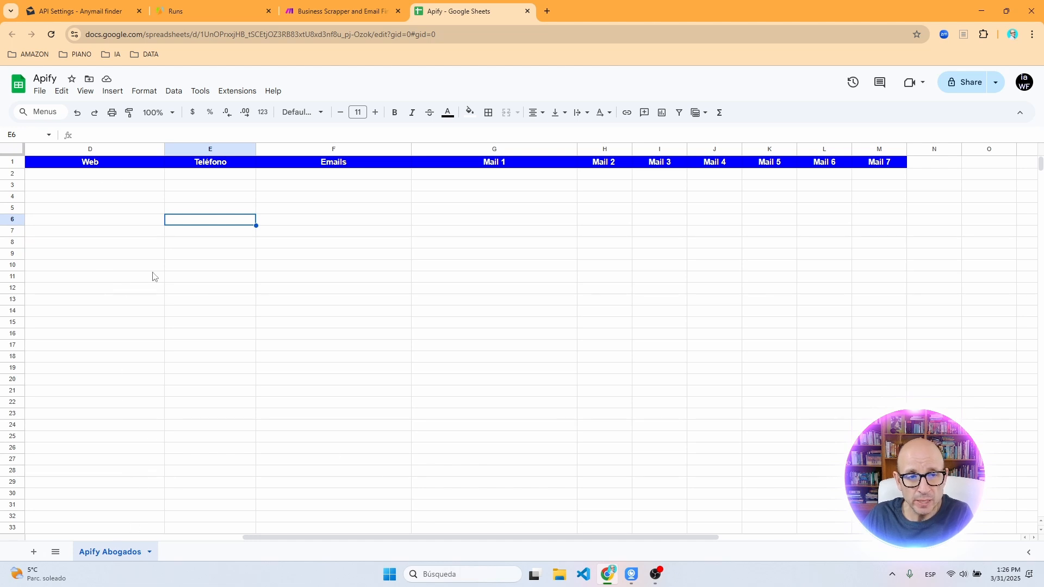
{"action": "left_click_drag", "start_coordinate": [404, 531], "coordinate": [174, 533]}
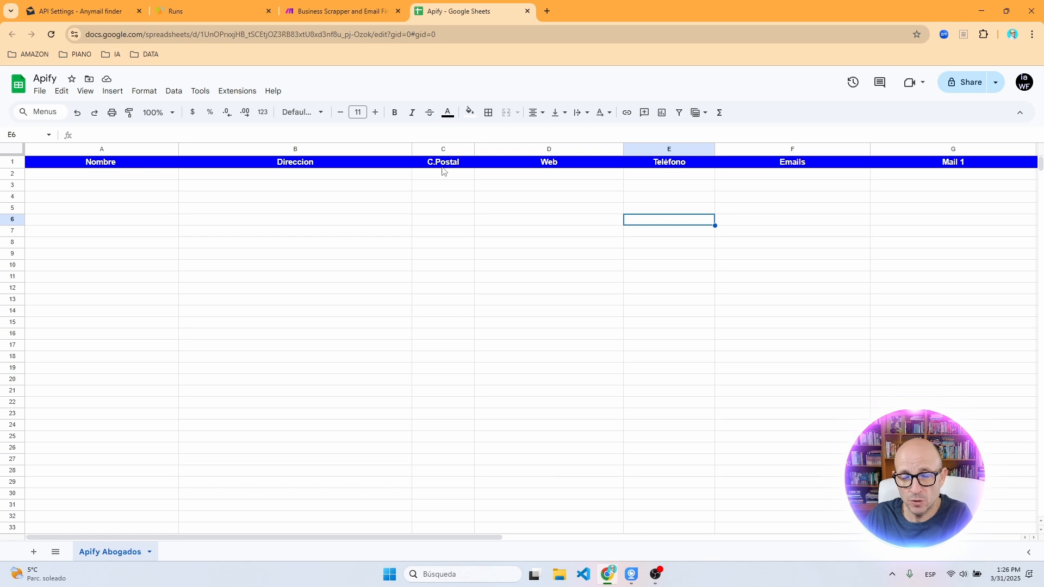
{"action": "left_click_drag", "start_coordinate": [499, 538], "coordinate": [666, 539]}
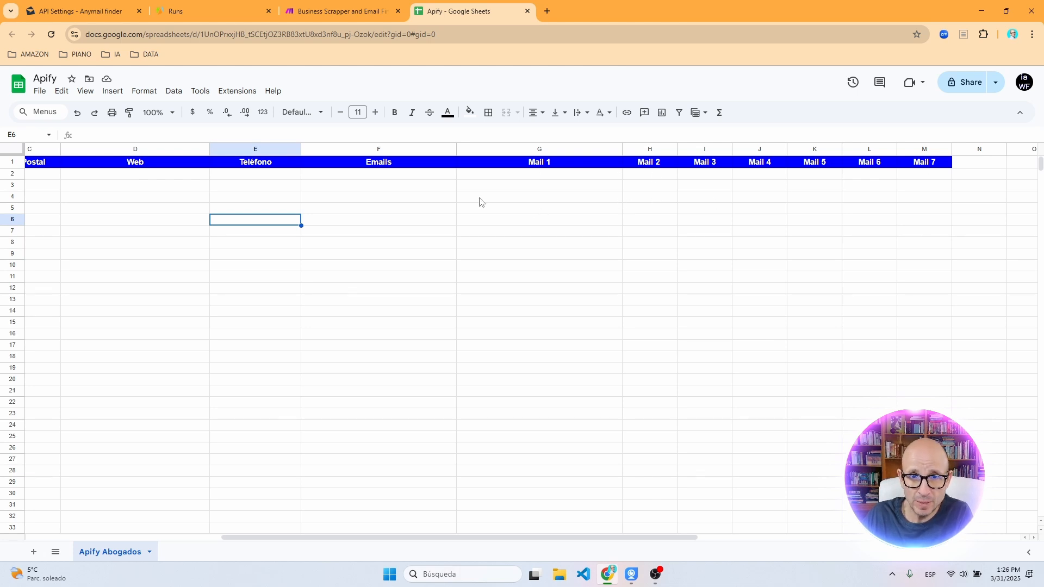
- Return to Make, open the Google Sheets Add a Row module, and check its connection, My Drive and Apify spreadsheet settings
{"action": "key", "text": "ctrl+Page_Up"}
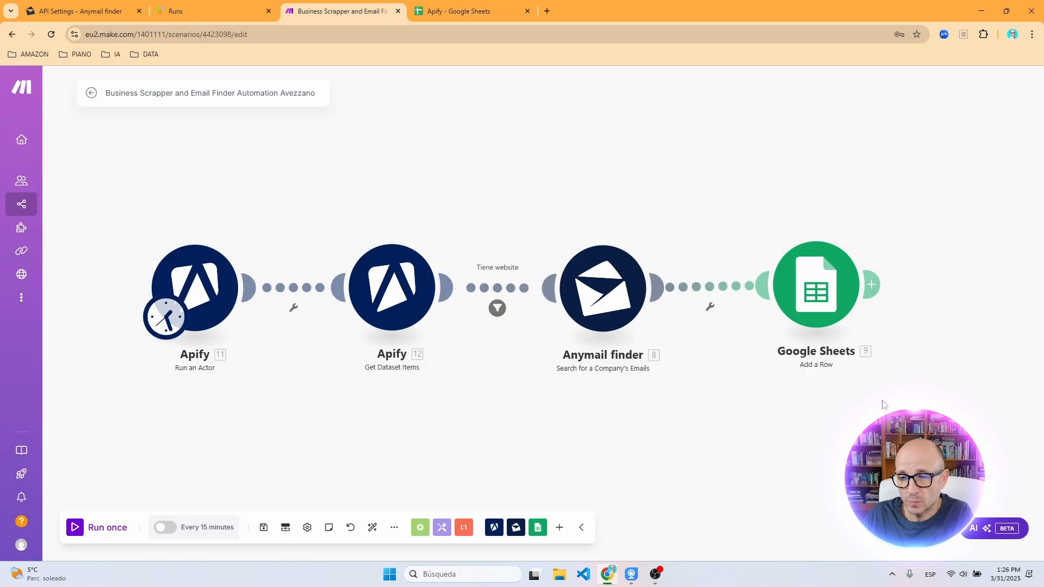
{"action": "left_click", "coordinate": [819, 302]}
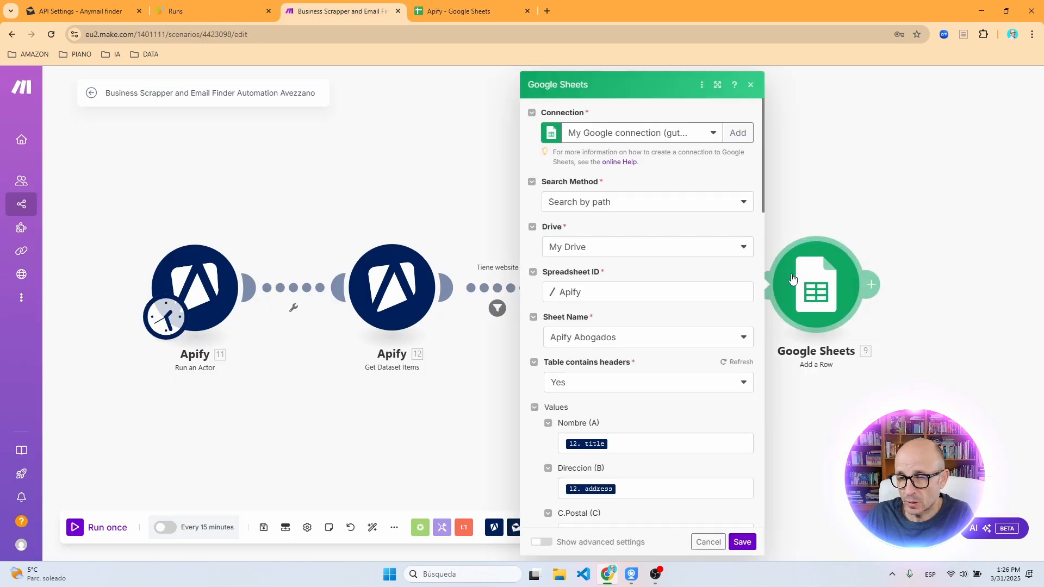
{"action": "left_click", "coordinate": [741, 135]}
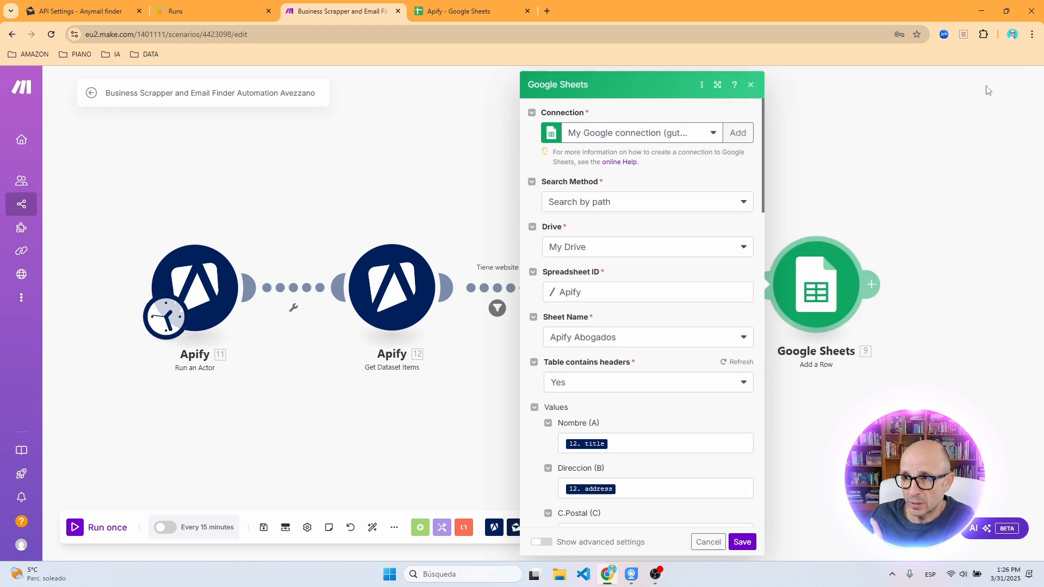
{"action": "left_click", "coordinate": [989, 87]}
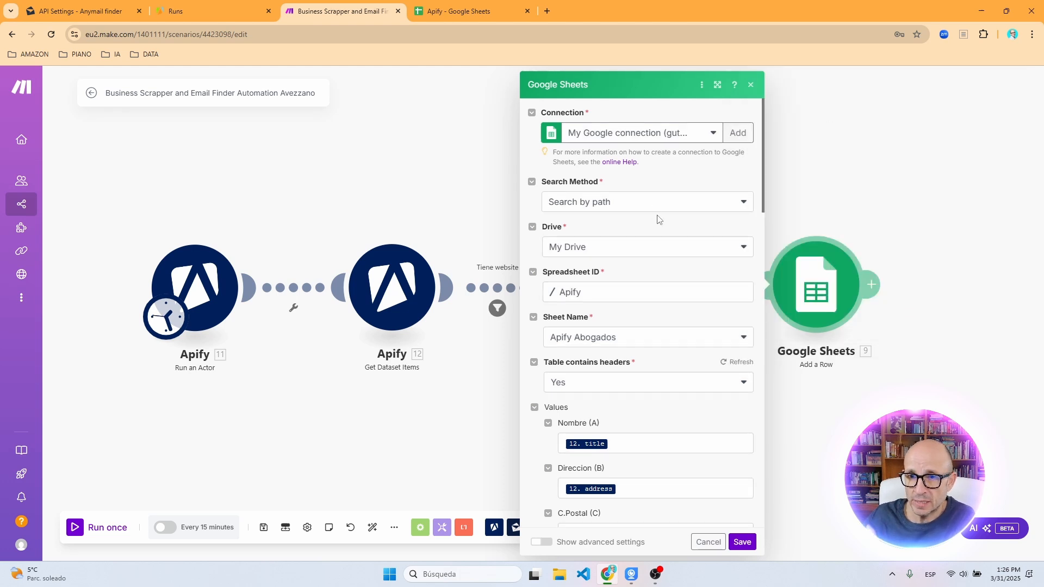
{"action": "left_click", "coordinate": [623, 251]}
{"action": "left_click", "coordinate": [624, 252]}
{"action": "left_click", "coordinate": [623, 252]}
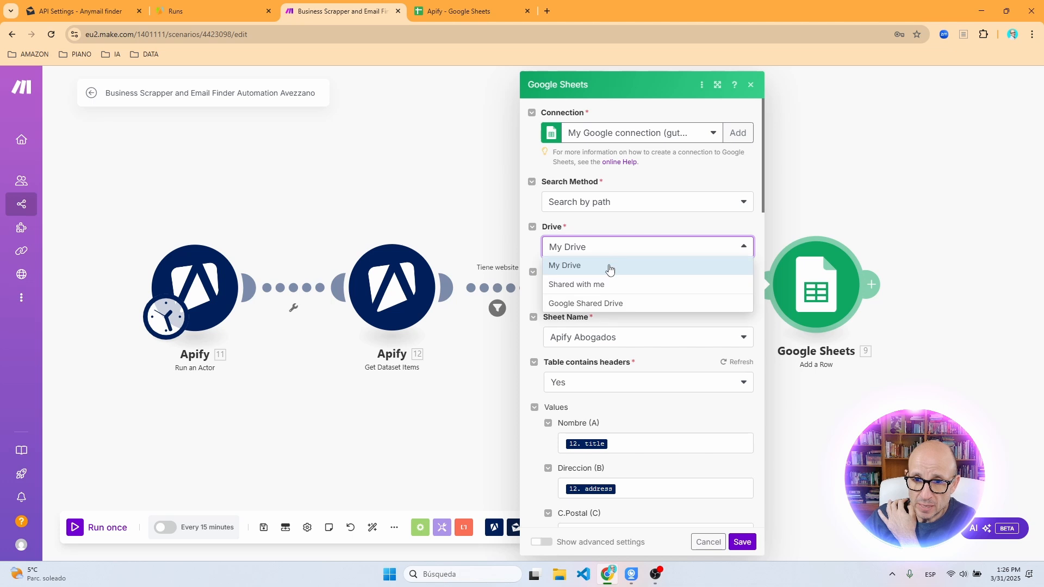
{"action": "left_click", "coordinate": [625, 250]}
{"action": "left_click", "coordinate": [626, 296]}
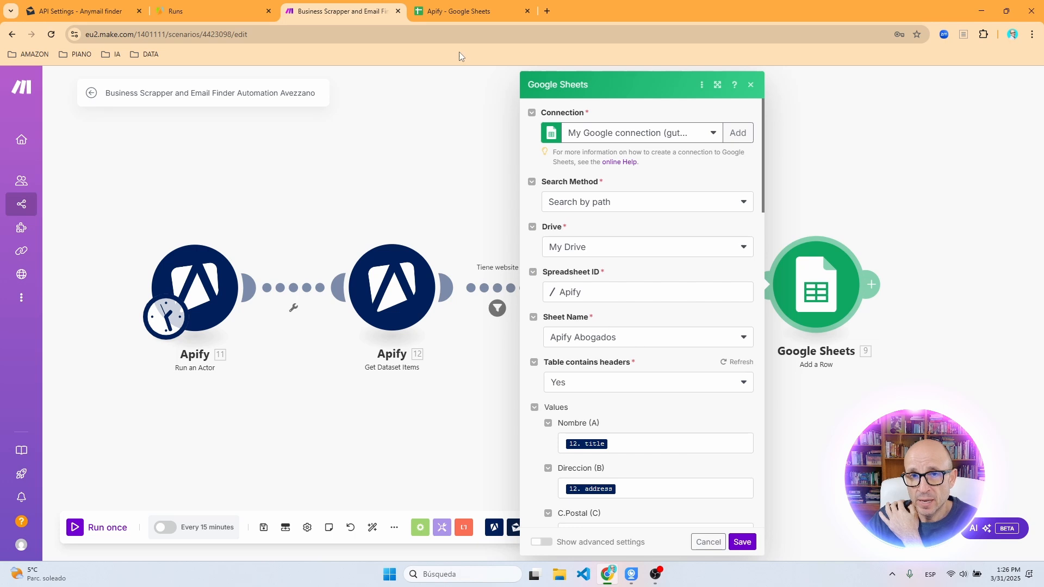
- Check the sheet's name in the spreadsheet and compare it with the Sheet Name and header settings of the Add a Row module
{"action": "left_click", "coordinate": [463, 12]}
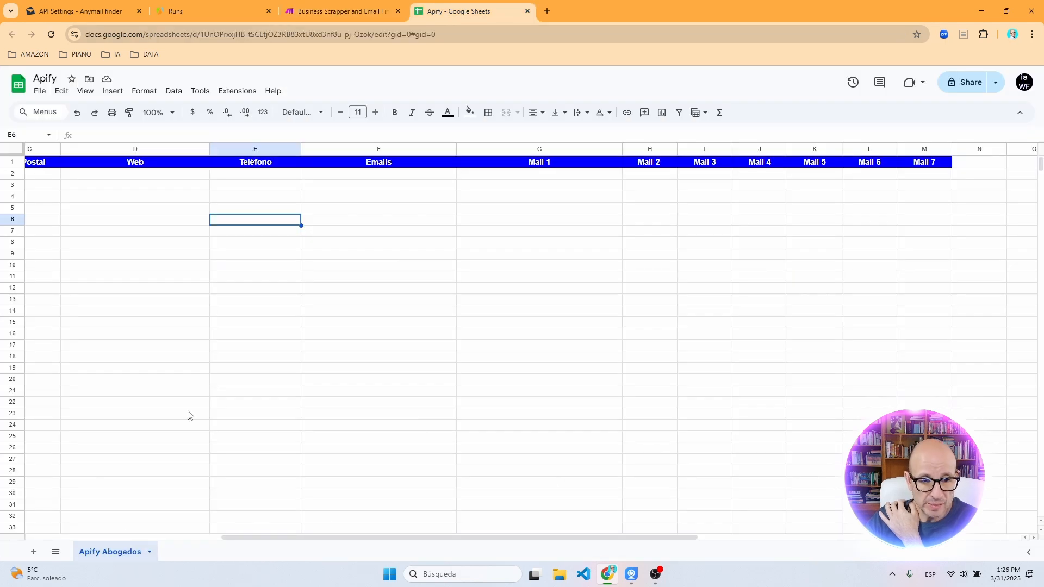
{"action": "left_click", "coordinate": [343, 10]}
{"action": "scroll", "coordinate": [609, 286], "scroll_direction": "down", "scroll_amount": 2}
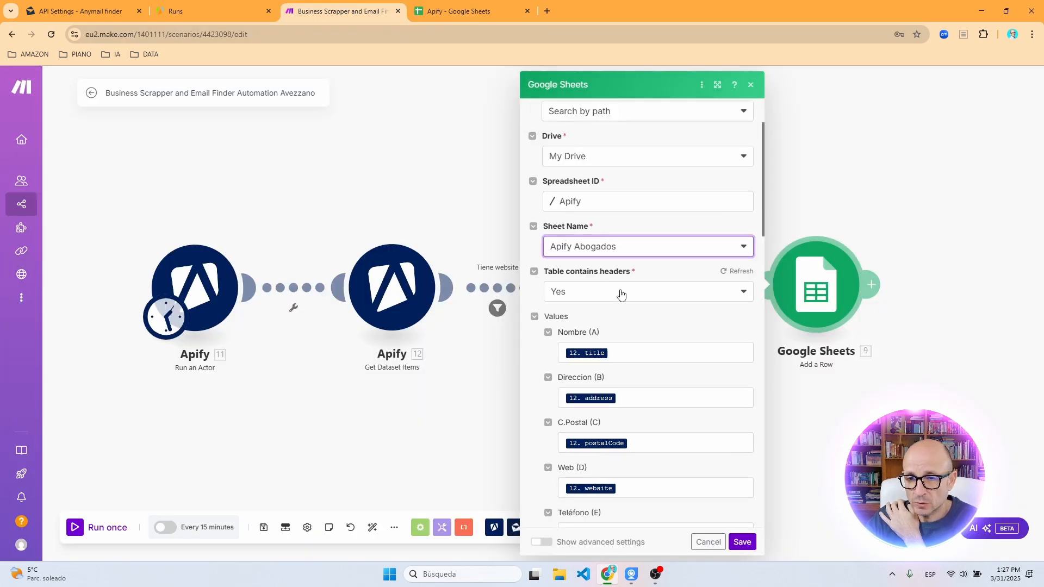
{"action": "scroll", "coordinate": [618, 298], "scroll_direction": "down", "scroll_amount": 3}
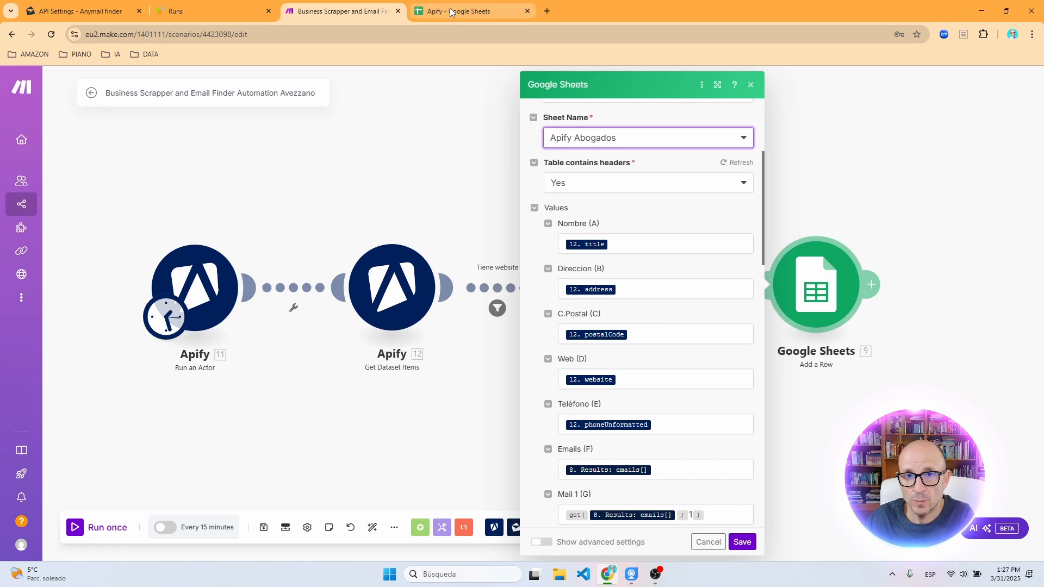
- Check the spreadsheet's columns against the Add a Row module, and examine the Get Dataset Items fields available for the Nombre (A) value
{"action": "left_click", "coordinate": [468, 11]}
{"action": "left_click_drag", "start_coordinate": [454, 529], "coordinate": [136, 255]}
{"action": "left_click", "coordinate": [318, 9]}
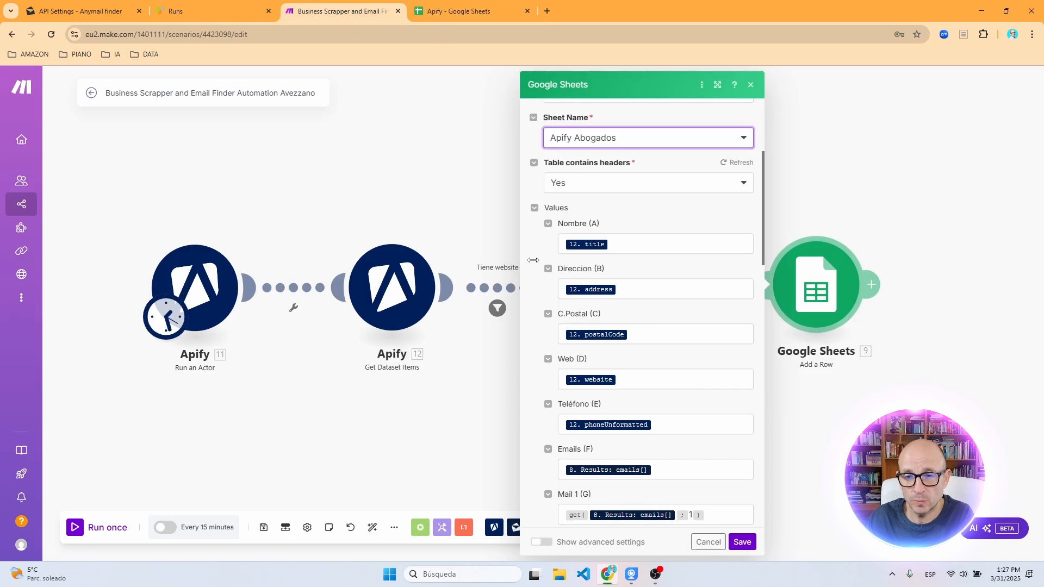
{"action": "left_click", "coordinate": [626, 246]}
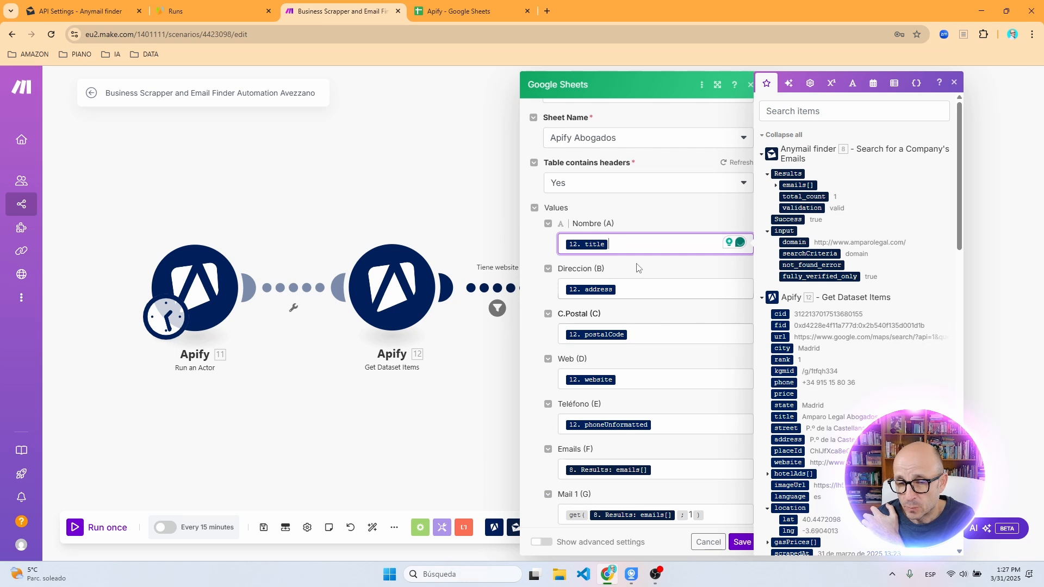
{"action": "scroll", "coordinate": [800, 267], "scroll_direction": "down", "scroll_amount": 4}
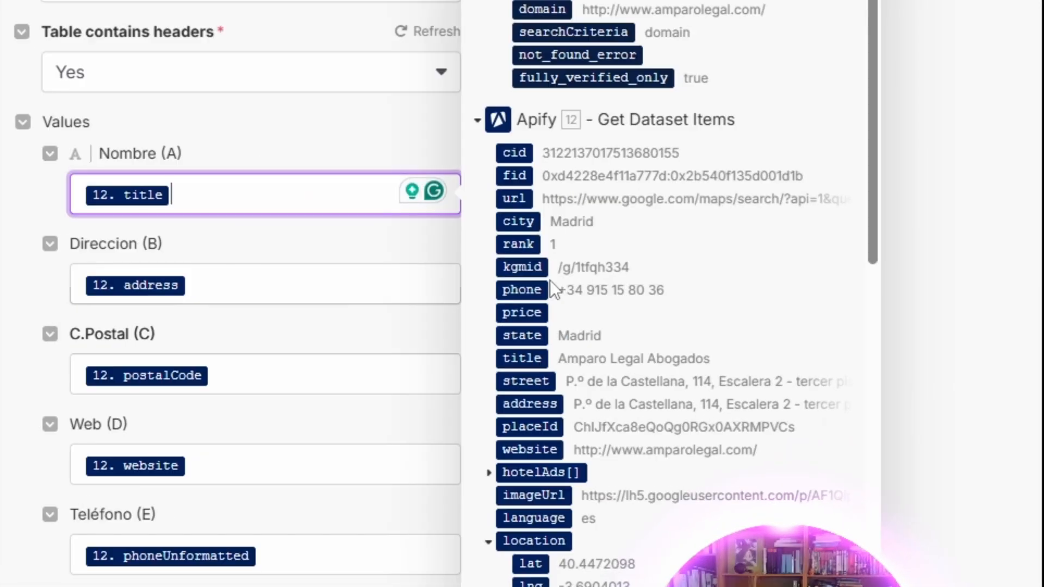
{"action": "scroll", "coordinate": [753, 287], "scroll_direction": "down", "scroll_amount": 2}
{"action": "scroll", "coordinate": [739, 306], "scroll_direction": "up", "scroll_amount": 1}
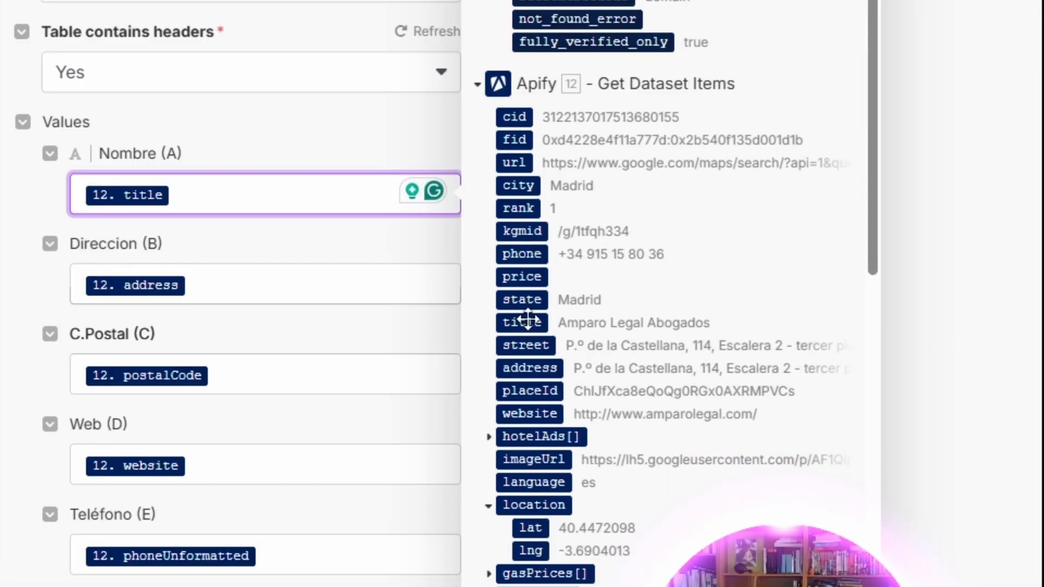
- Clear the Direccion (B) value and map it to address from Apify's Get Dataset Items
{"action": "left_click", "coordinate": [212, 288]}
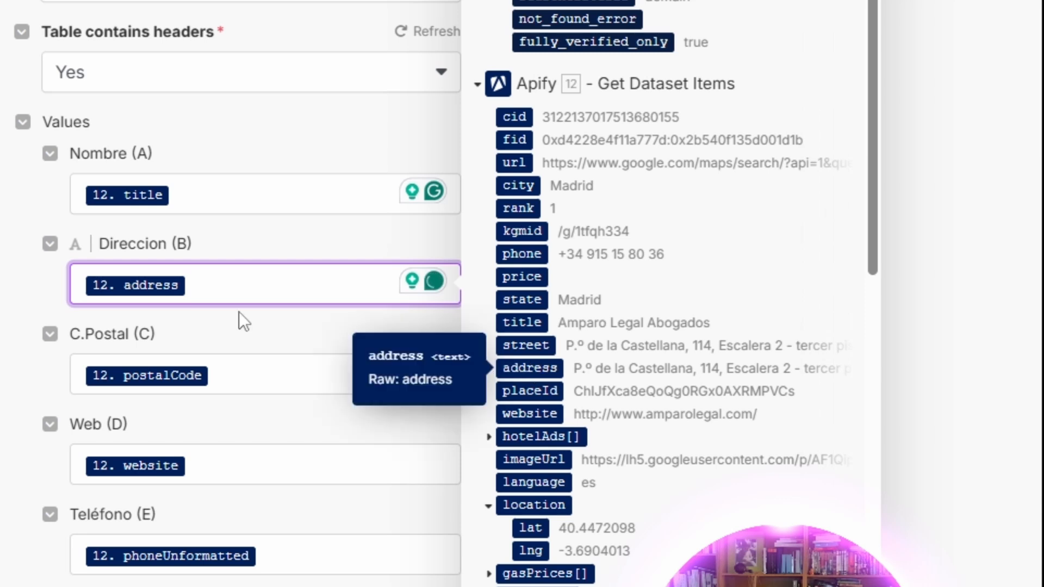
{"action": "key", "text": "BackSpace"}
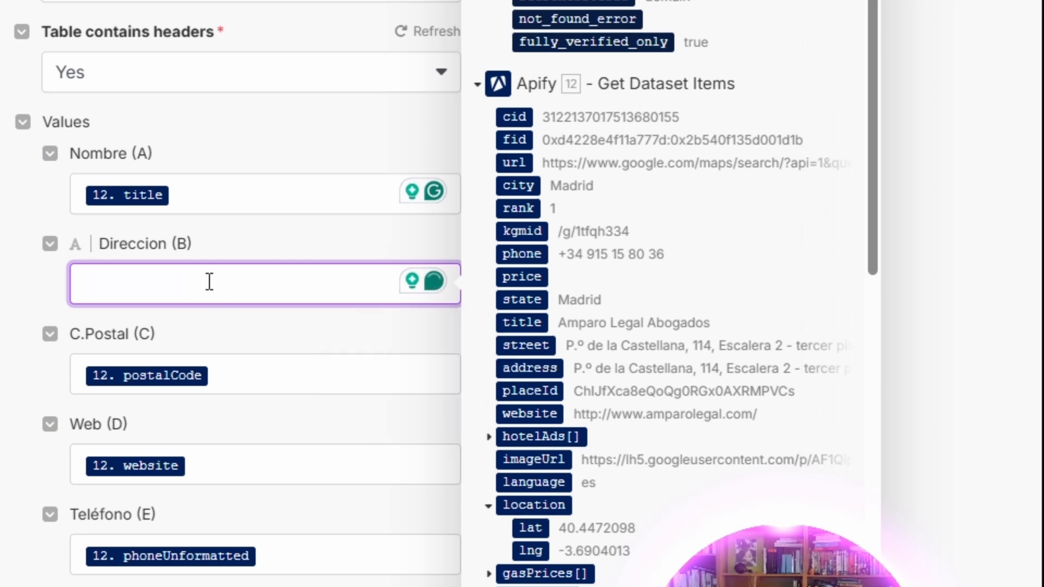
{"action": "left_click", "coordinate": [511, 368]}
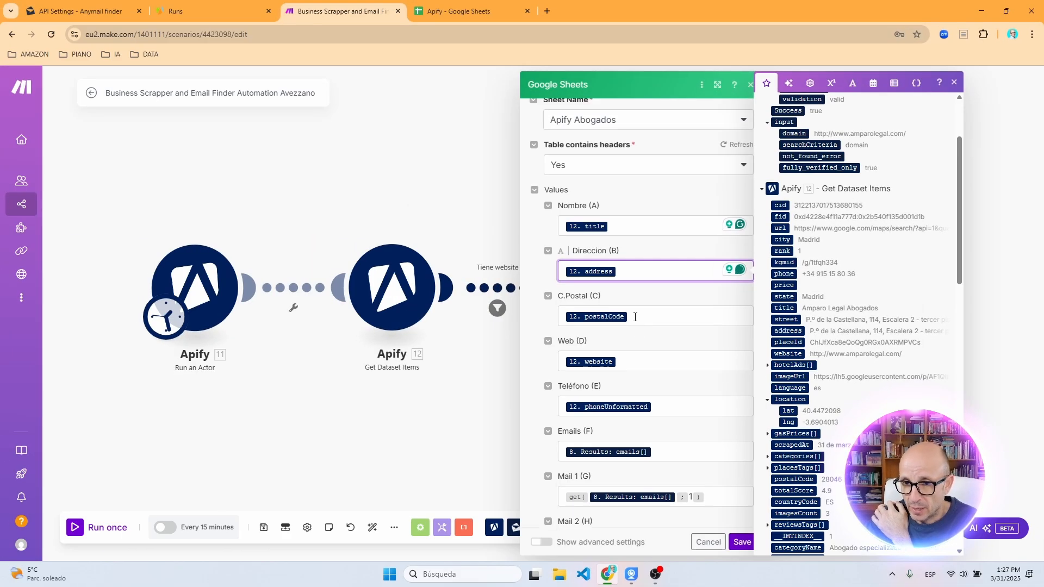
- Review the remaining mapped values from C.Postal through the Mail fields, and compare them with the spreadsheet's Emails and Mail 1 to Mail 7 columns
{"action": "scroll", "coordinate": [635, 327], "scroll_direction": "down", "scroll_amount": 3}
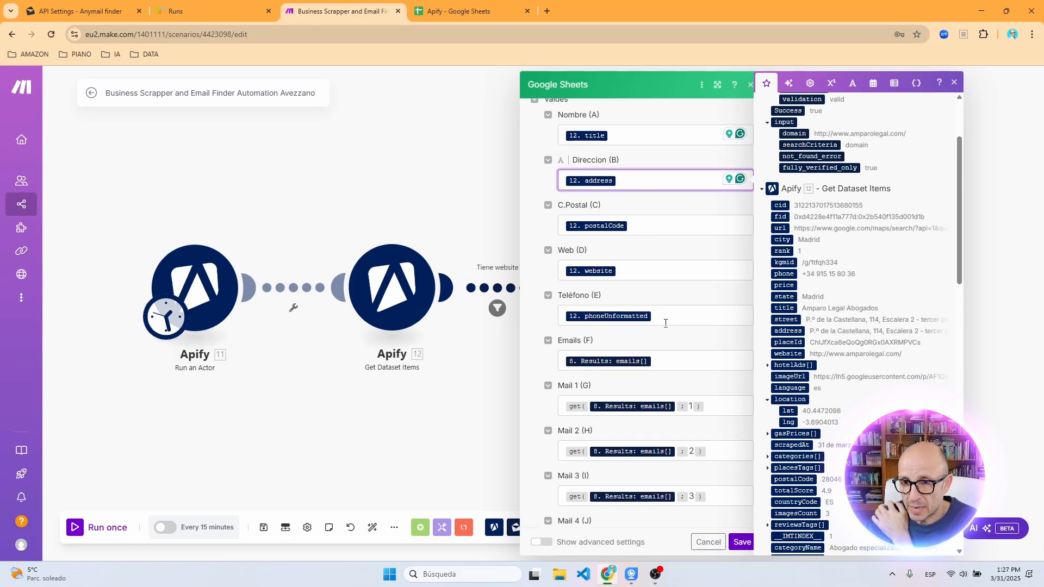
{"action": "scroll", "coordinate": [661, 320], "scroll_direction": "down", "scroll_amount": 4}
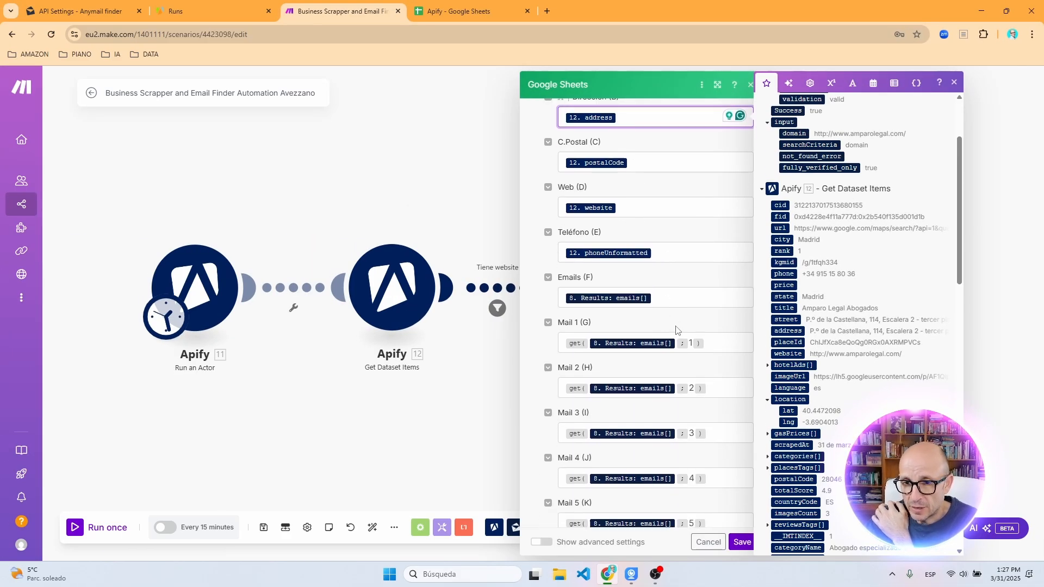
{"action": "left_click", "coordinate": [663, 289]}
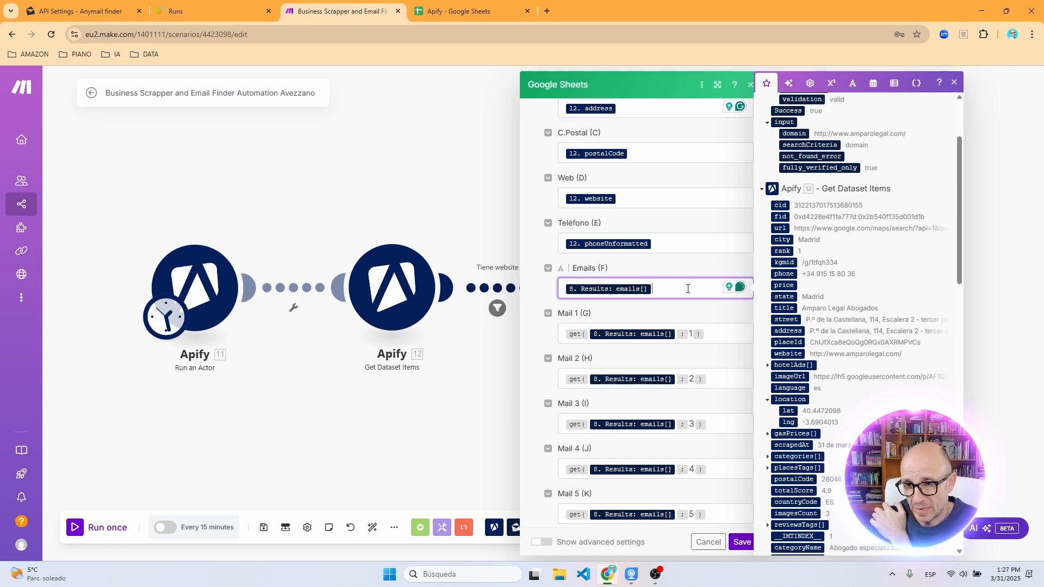
{"action": "left_click", "coordinate": [439, 9]}
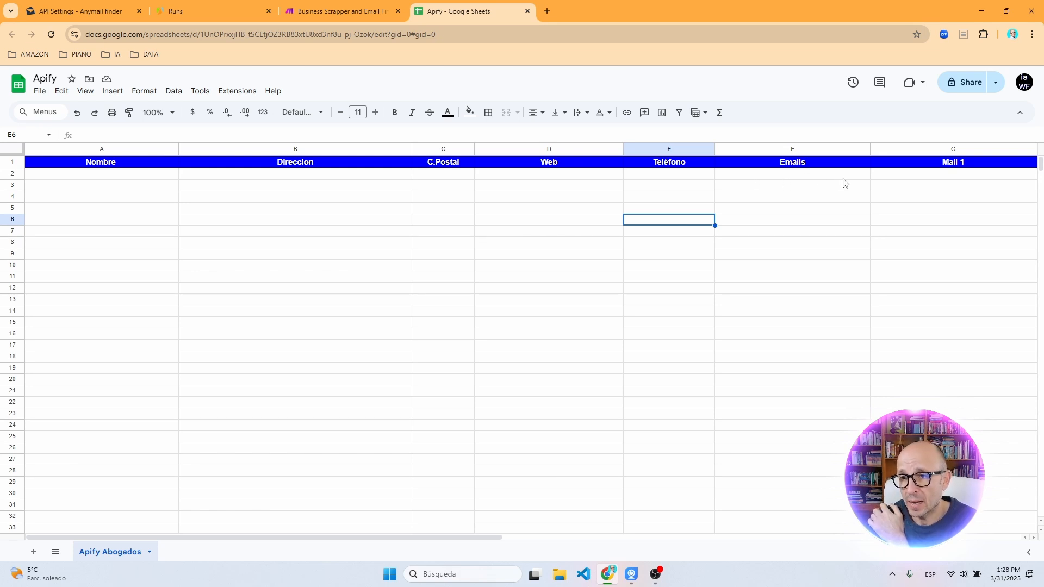
{"action": "left_click", "coordinate": [352, 15]}
{"action": "left_click", "coordinate": [465, 6]}
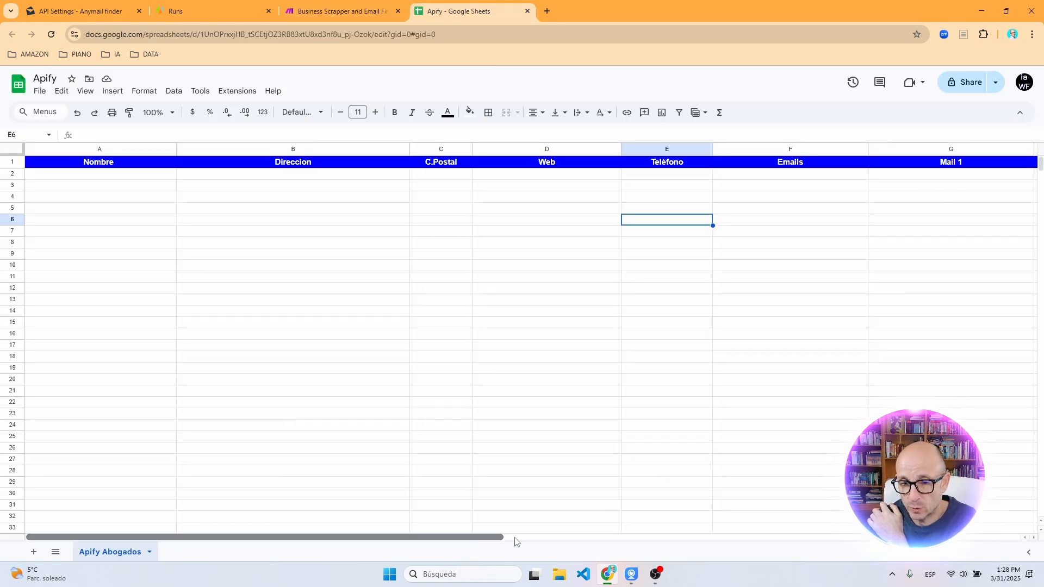
{"action": "left_click_drag", "start_coordinate": [465, 540], "coordinate": [663, 529]}
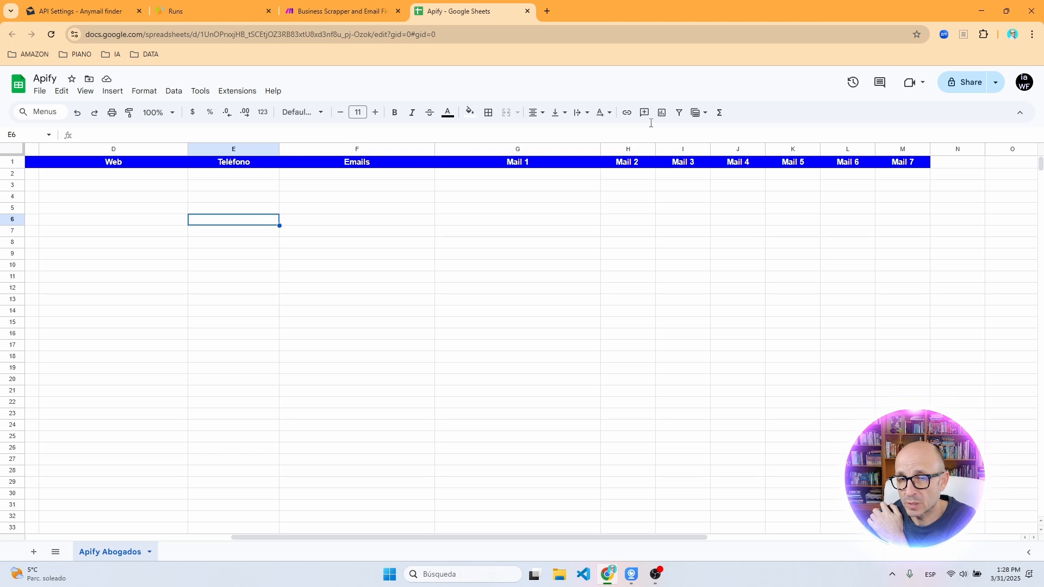
{"action": "left_click", "coordinate": [364, 7]}
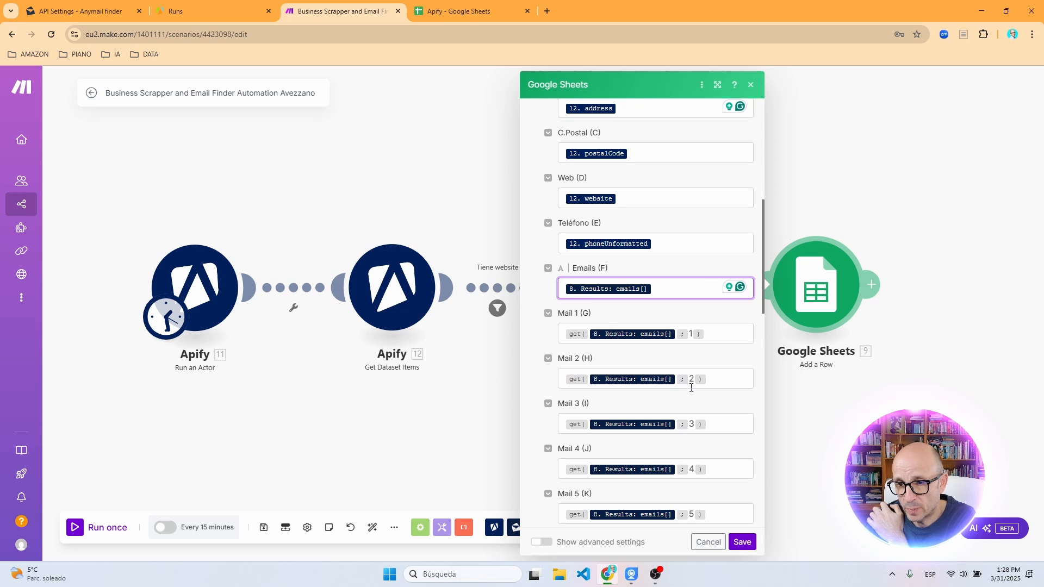
- Save the Add a Row module's settings and the scenario, and run the scenario once
{"action": "scroll", "coordinate": [690, 454], "scroll_direction": "down", "scroll_amount": 1}
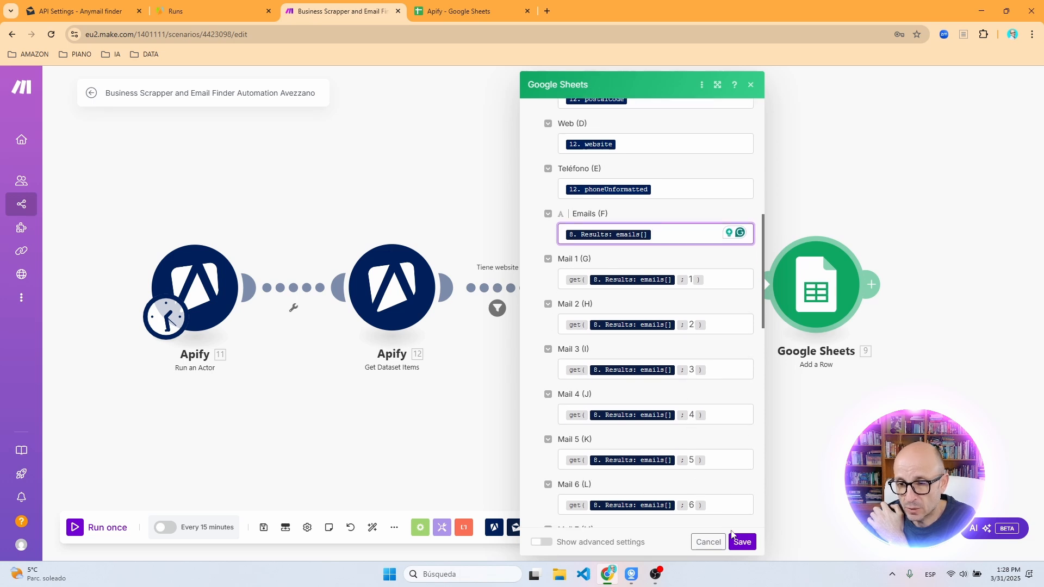
{"action": "left_click", "coordinate": [742, 543]}
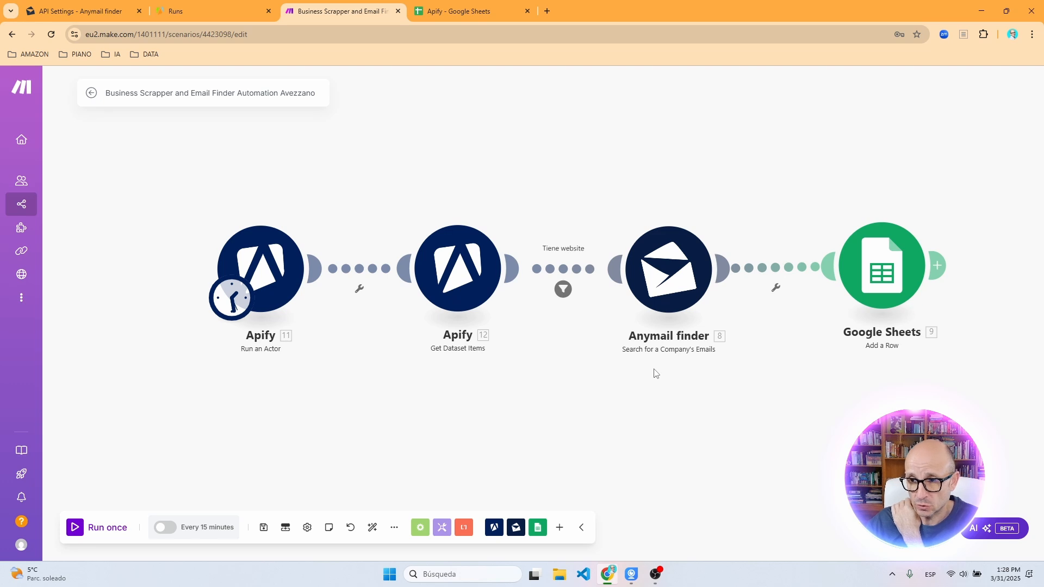
{"action": "left_click", "coordinate": [263, 528]}
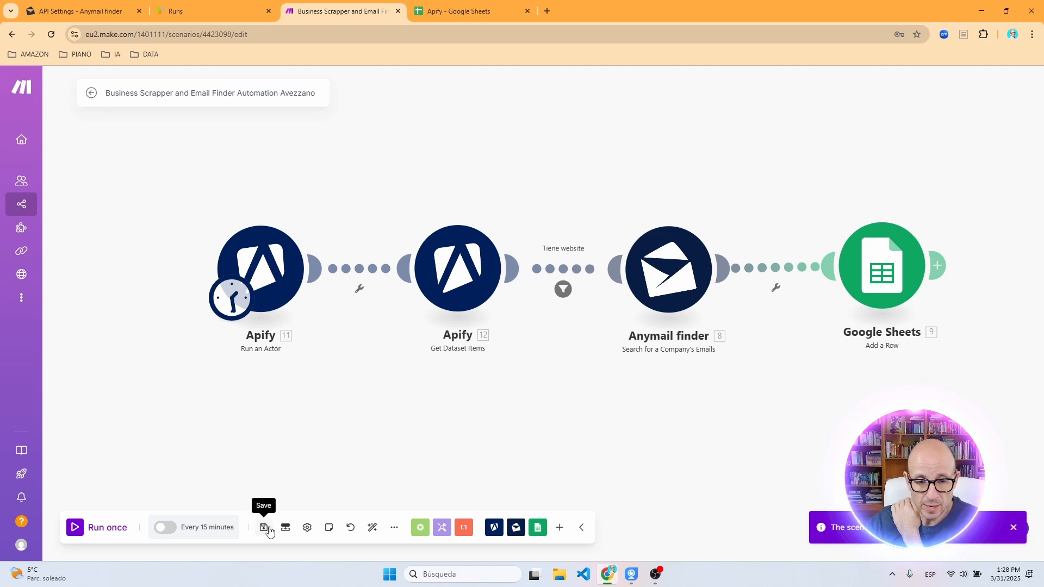
{"action": "left_click", "coordinate": [75, 529]}
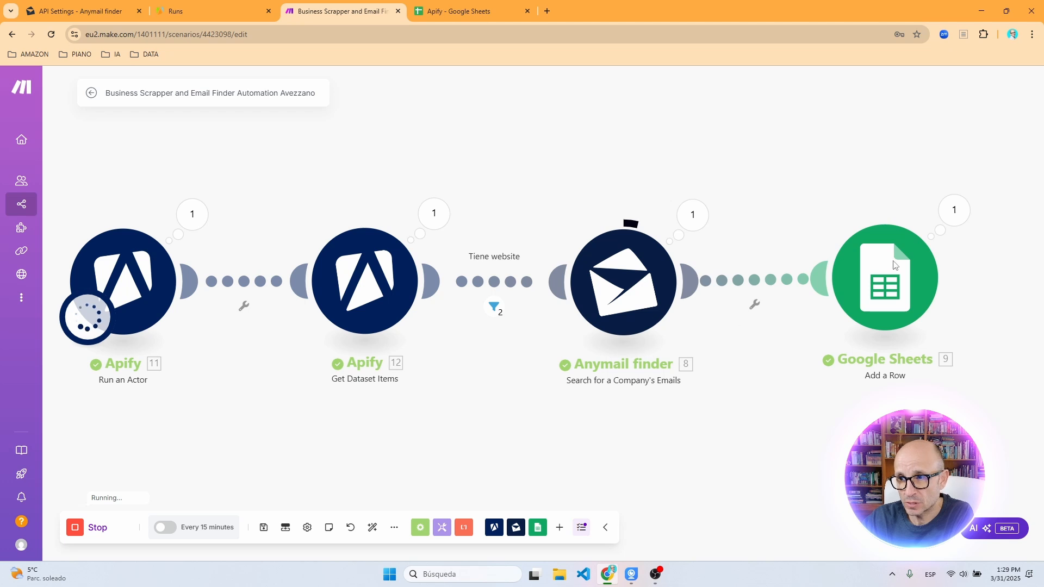
- Switch to the Apify spreadsheet, check the first business's email cells, and widen the Direccion and Mail 2 columns
{"action": "left_click", "coordinate": [447, 14]}
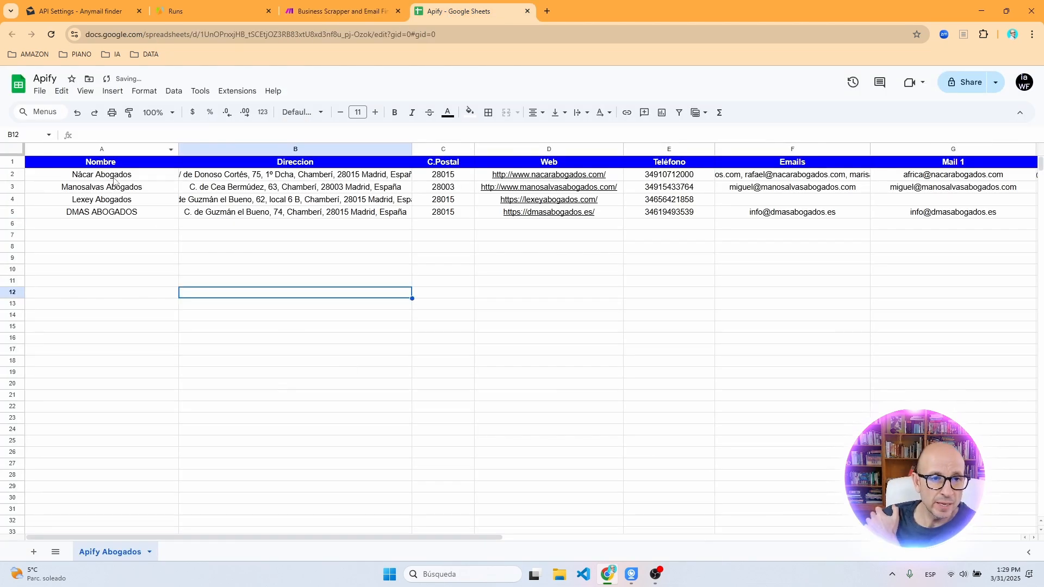
{"action": "left_click_drag", "start_coordinate": [412, 148], "coordinate": [434, 149]}
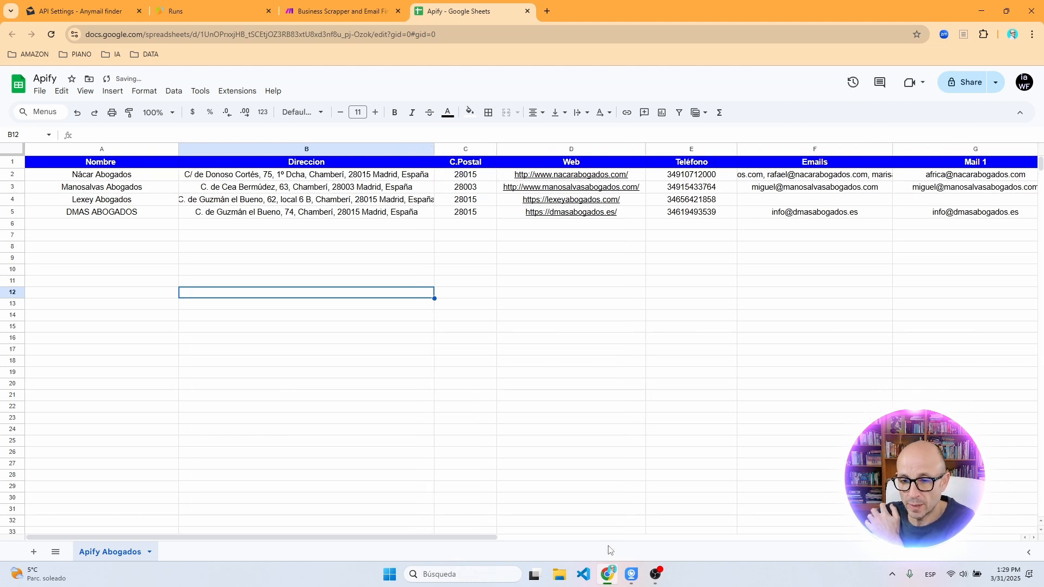
{"action": "left_click_drag", "start_coordinate": [443, 537], "coordinate": [663, 538]}
{"action": "left_click", "coordinate": [357, 175]}
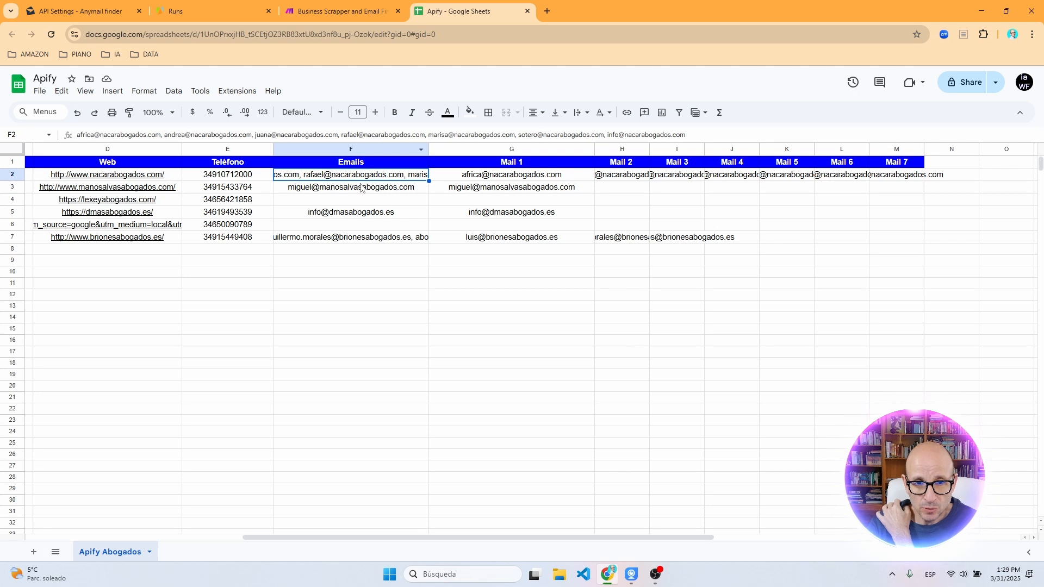
{"action": "left_click", "coordinate": [503, 179]}
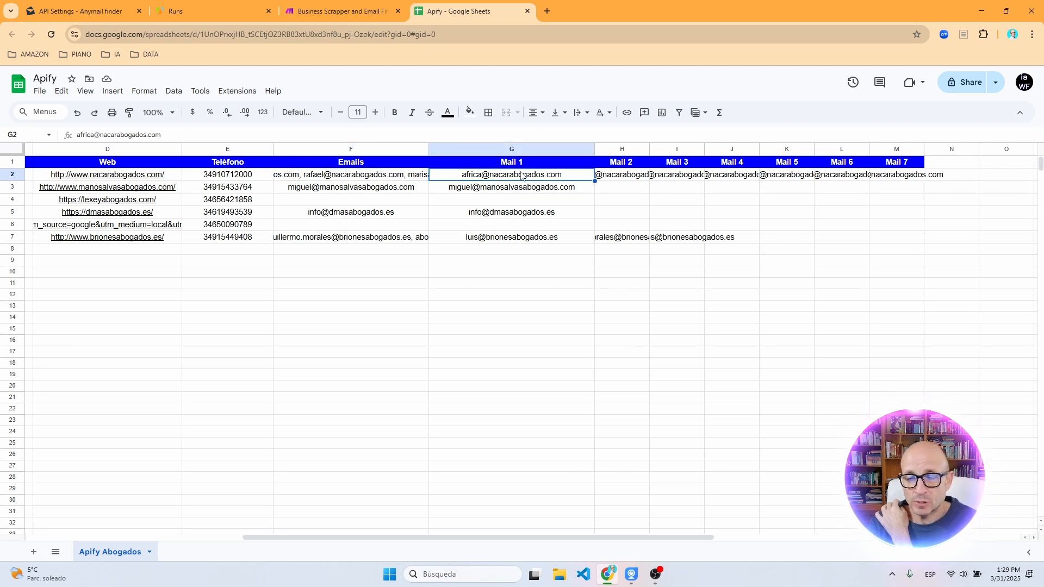
{"action": "left_click", "coordinate": [605, 181]}
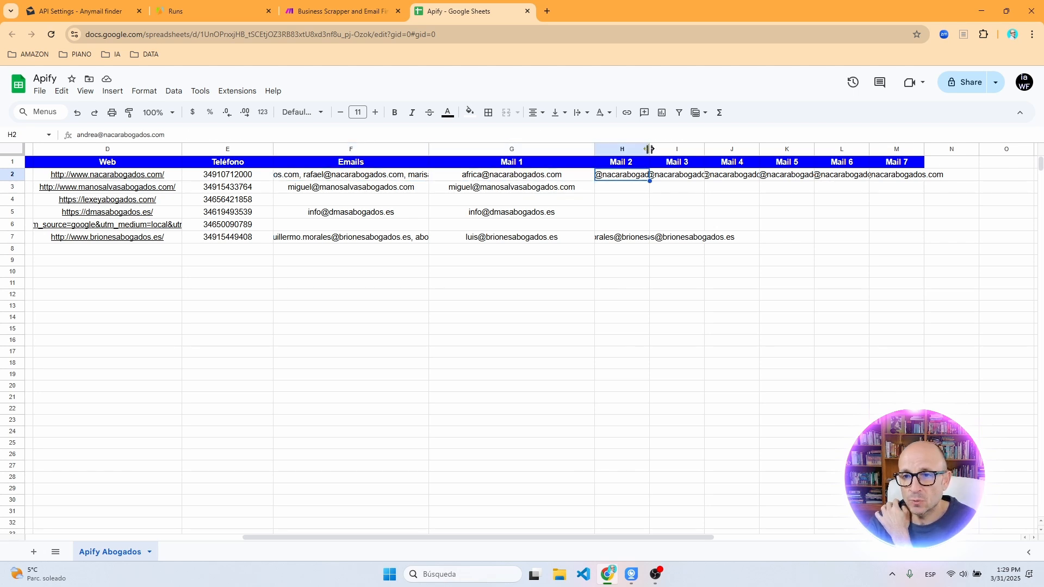
{"action": "left_click_drag", "start_coordinate": [649, 149], "coordinate": [751, 149]}
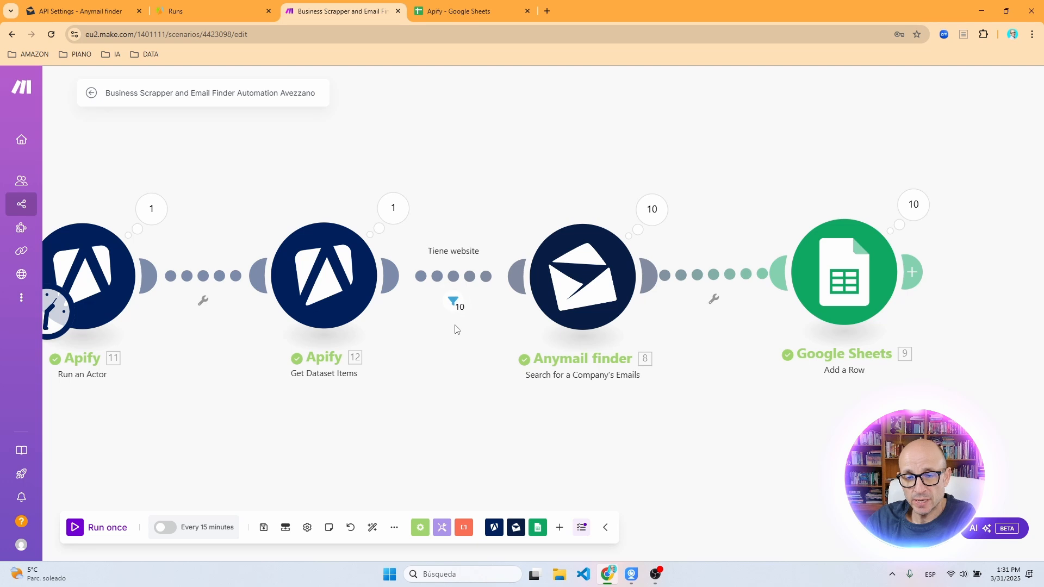
- Examine all the rows the completed run added to the Apify spreadsheet, from Nombre across to the Mail columns, and return to Make
{"action": "left_click", "coordinate": [457, 11]}
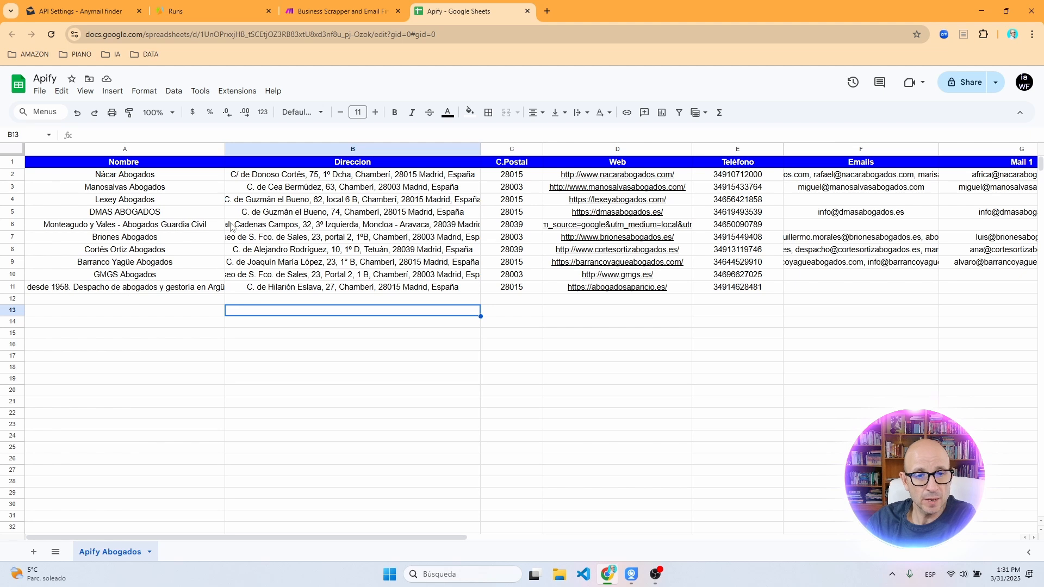
{"action": "left_click_drag", "start_coordinate": [441, 539], "coordinate": [591, 538]}
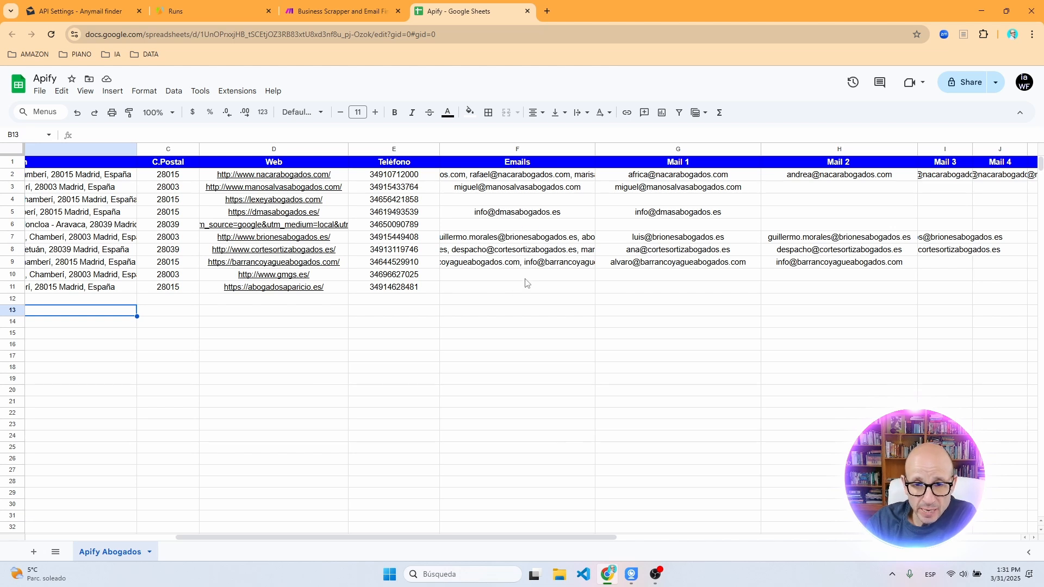
{"action": "left_click_drag", "start_coordinate": [533, 537], "coordinate": [426, 494]}
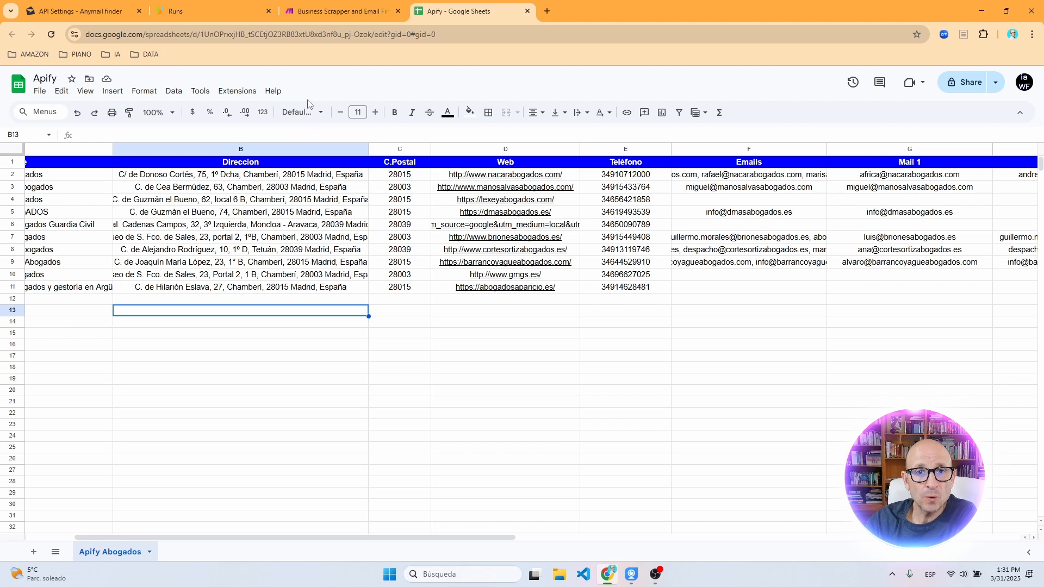
{"action": "left_click", "coordinate": [329, 11]}
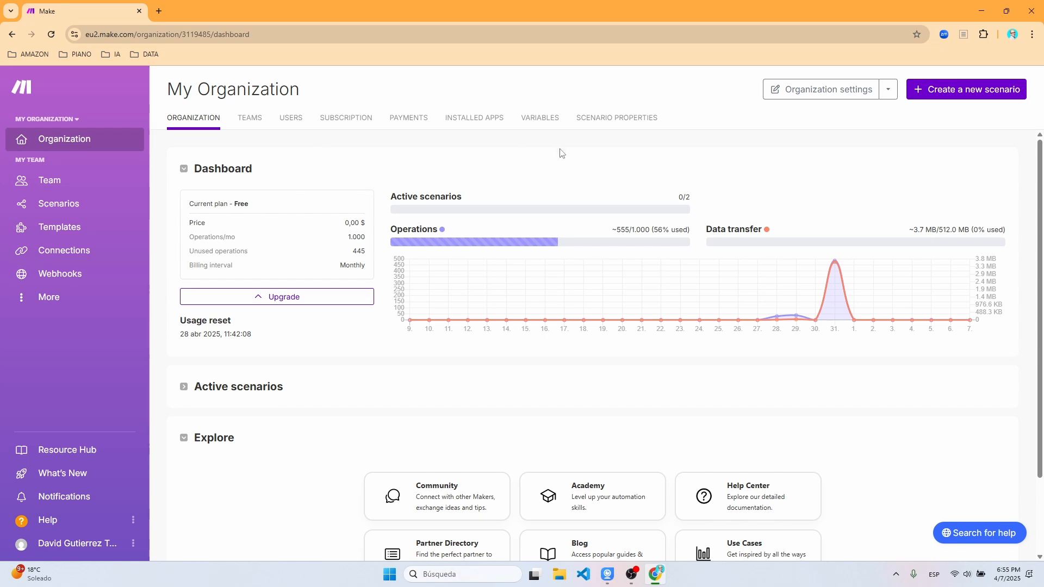
- Create a new scenario in Make and import the automation's blueprint JSON file from the Descargas folder
{"action": "left_click", "coordinate": [953, 97]}
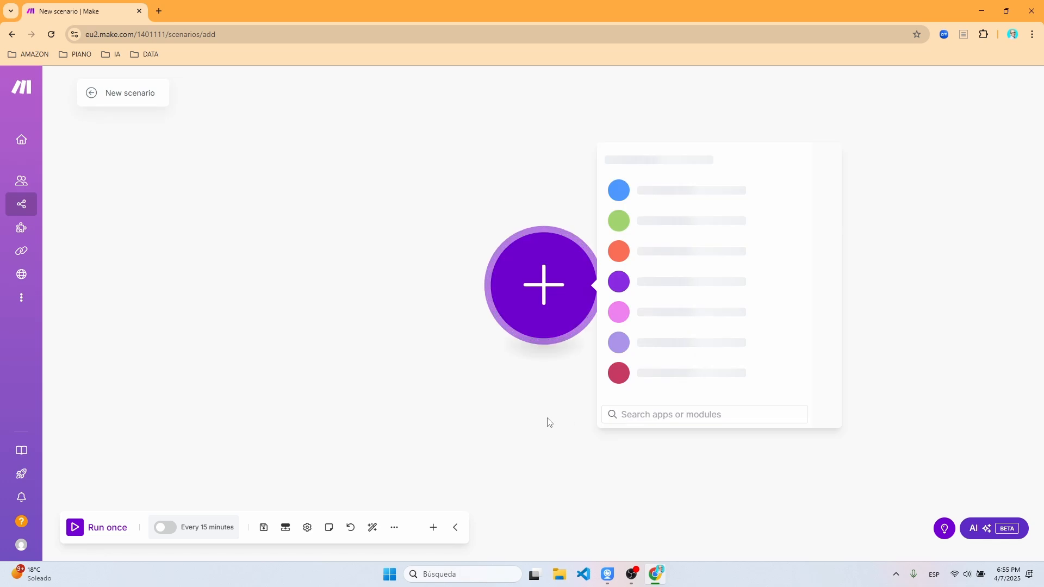
{"action": "left_click", "coordinate": [394, 527]}
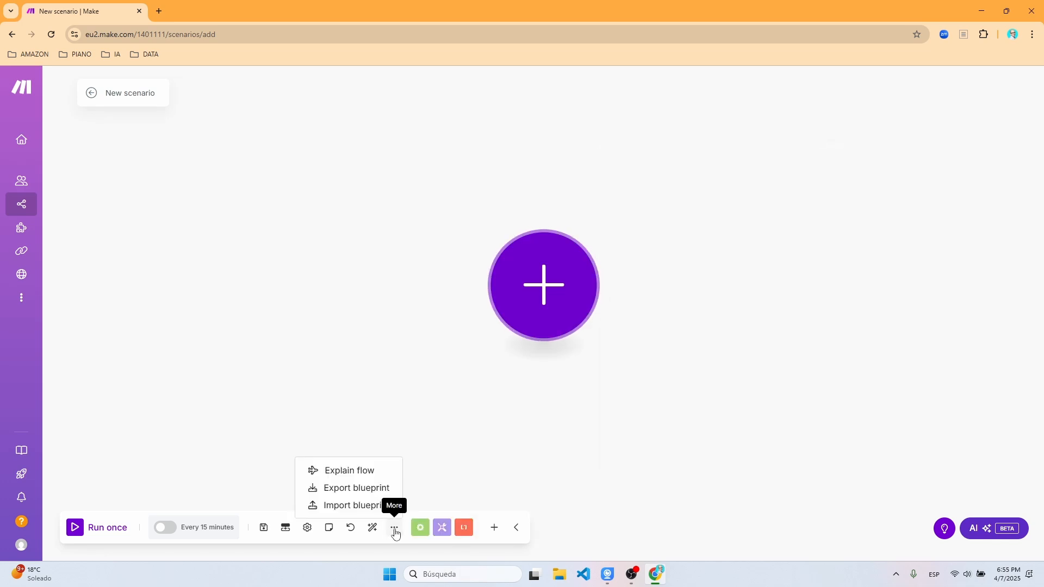
{"action": "left_click", "coordinate": [354, 509]}
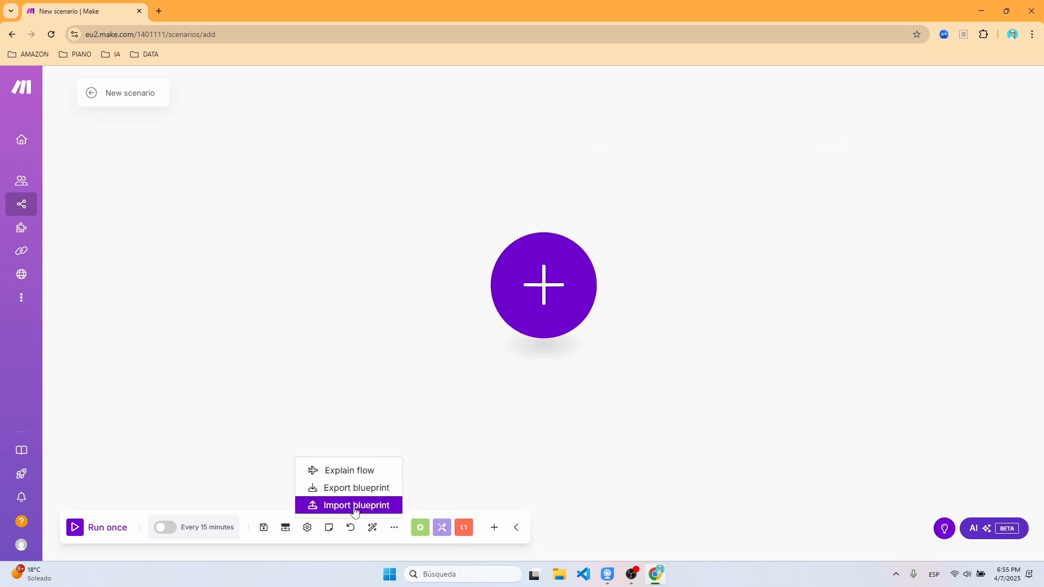
{"action": "left_click", "coordinate": [435, 319]}
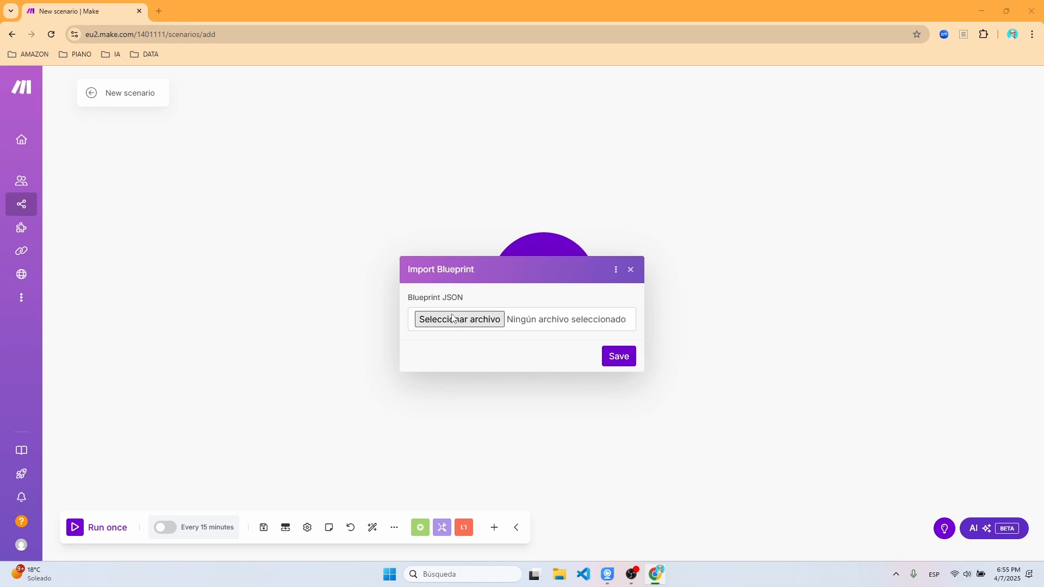
{"action": "left_click", "coordinate": [49, 124]}
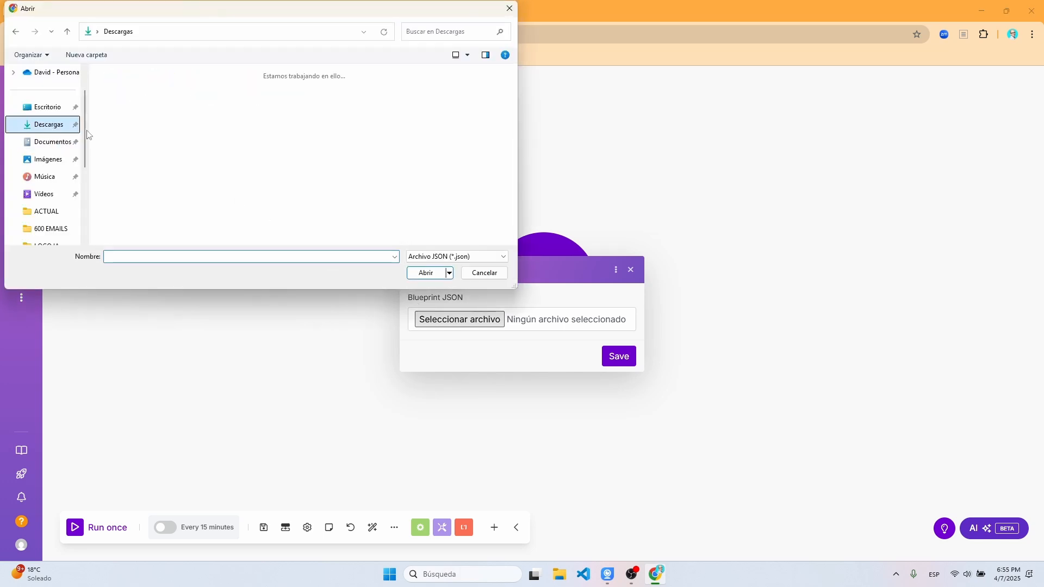
{"action": "double_click", "coordinate": [136, 90]}
{"action": "left_click", "coordinate": [617, 357]}
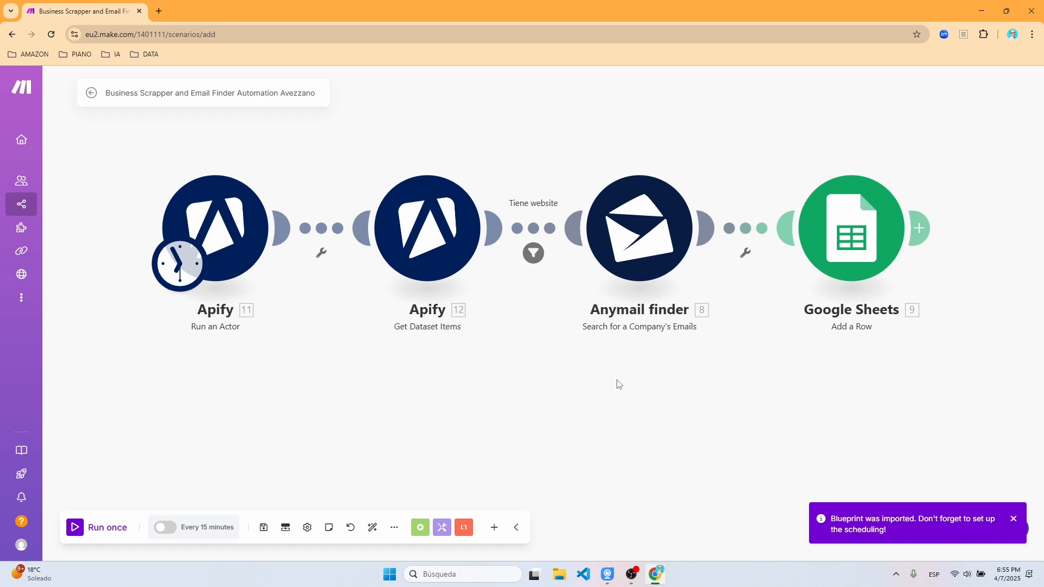
{"action": "left_click_drag", "start_coordinate": [381, 406], "coordinate": [395, 408]}
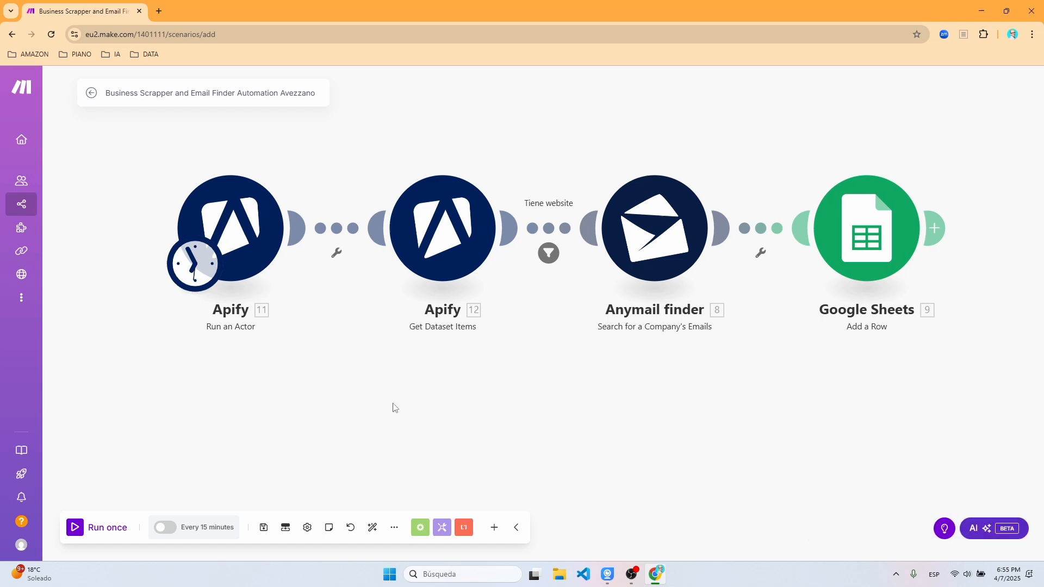
- Review the location, maximum places and search term in the Run an Actor module's input JSON, and save the module
{"action": "left_click", "coordinate": [226, 249]}
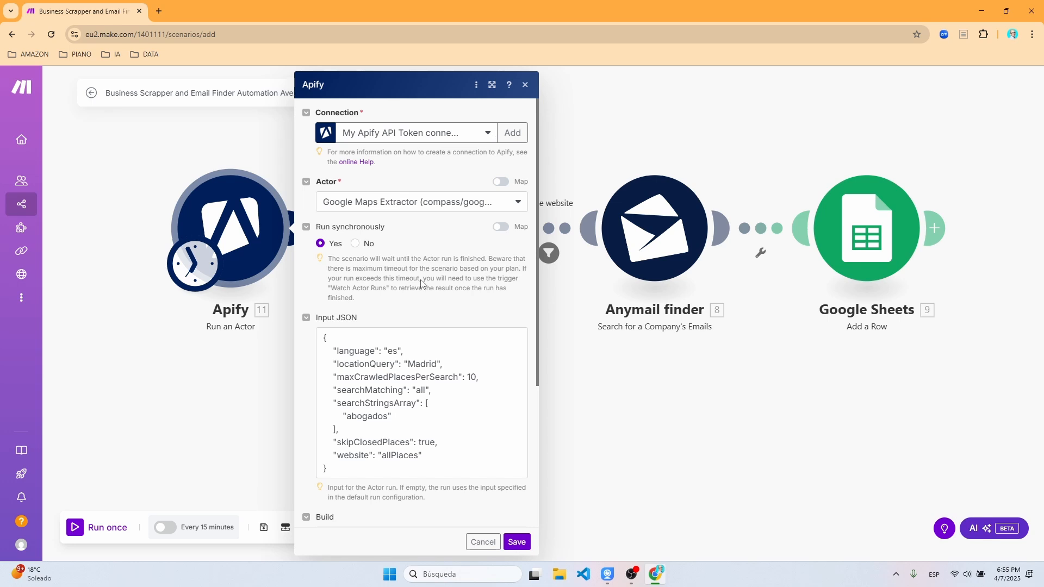
{"action": "left_click", "coordinate": [439, 365]}
{"action": "left_click_drag", "start_coordinate": [440, 365], "coordinate": [411, 364]}
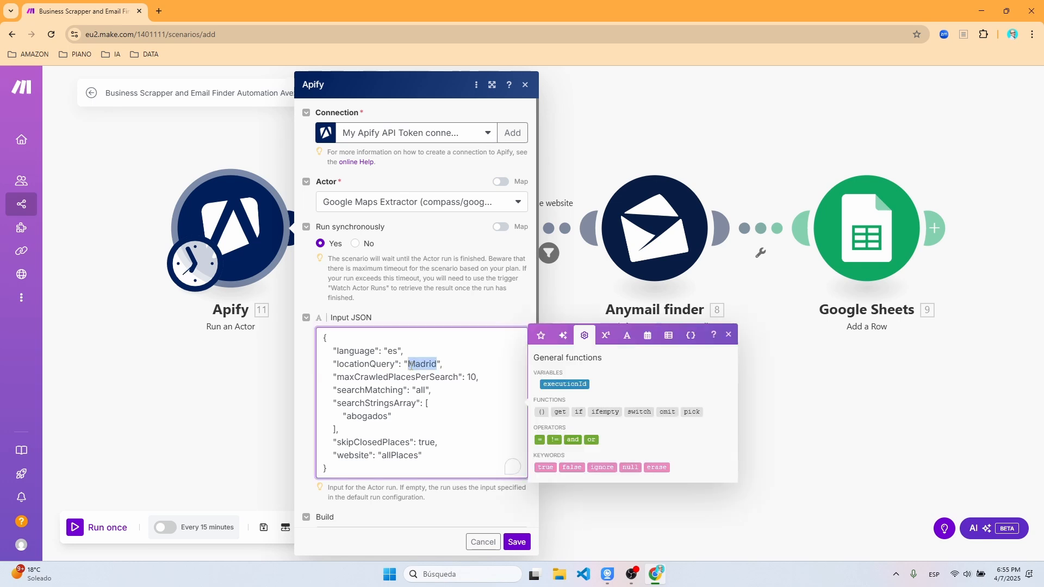
{"action": "left_click_drag", "start_coordinate": [478, 378], "coordinate": [465, 377]}
{"action": "left_click_drag", "start_coordinate": [388, 417], "coordinate": [352, 417]}
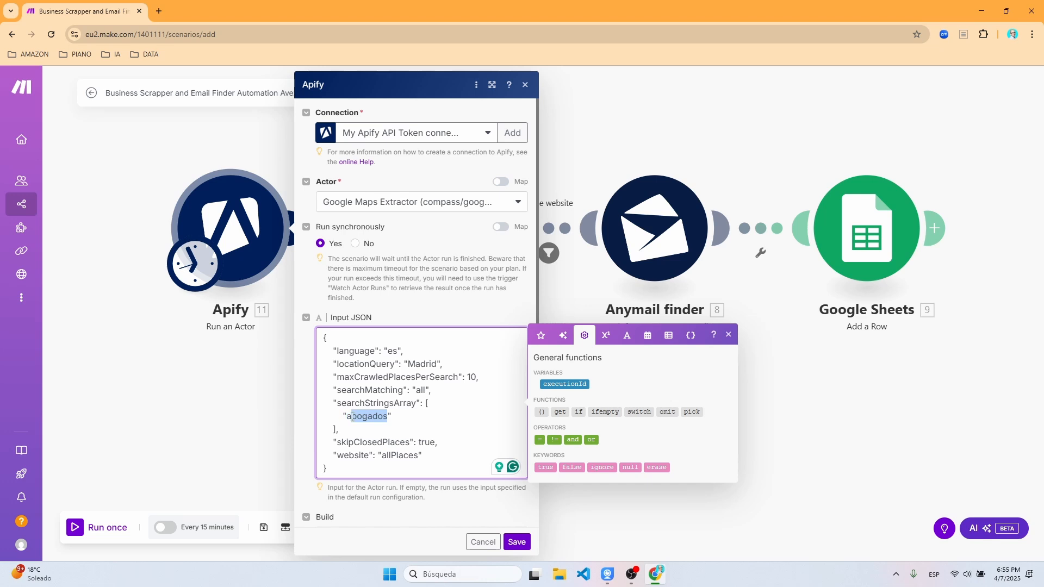
{"action": "left_click", "coordinate": [517, 541]}
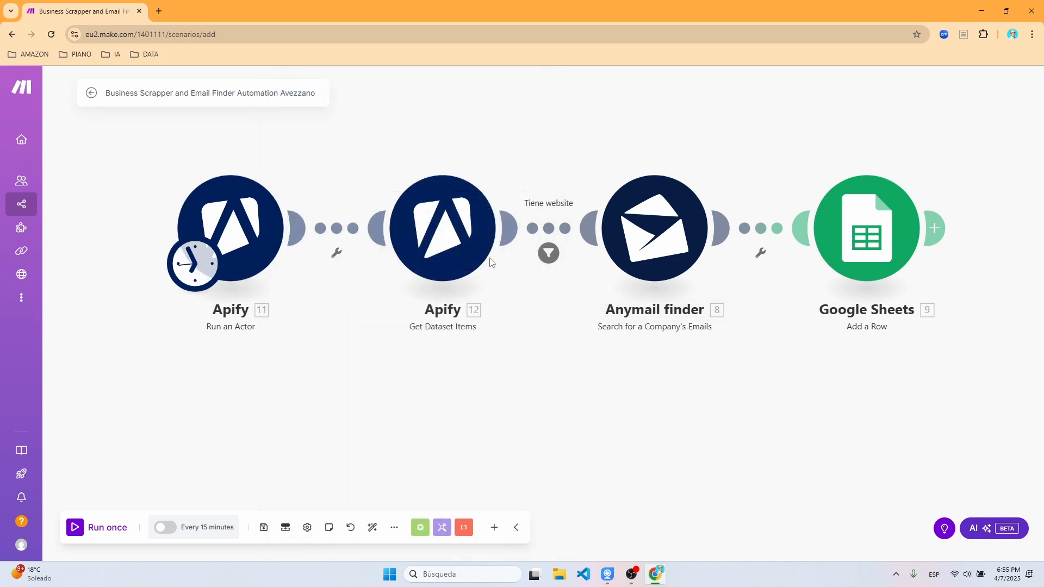
- Check the connection and settings of the Get Dataset Items and Anymail finder modules, closing each without changes
{"action": "left_click", "coordinate": [472, 255]}
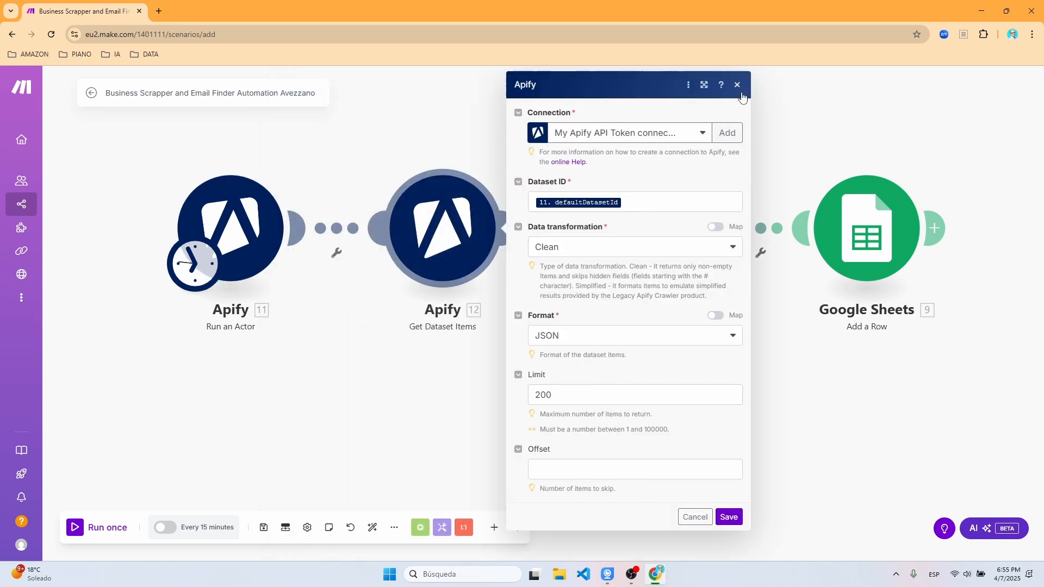
{"action": "left_click", "coordinate": [739, 96]}
{"action": "left_click", "coordinate": [664, 226]}
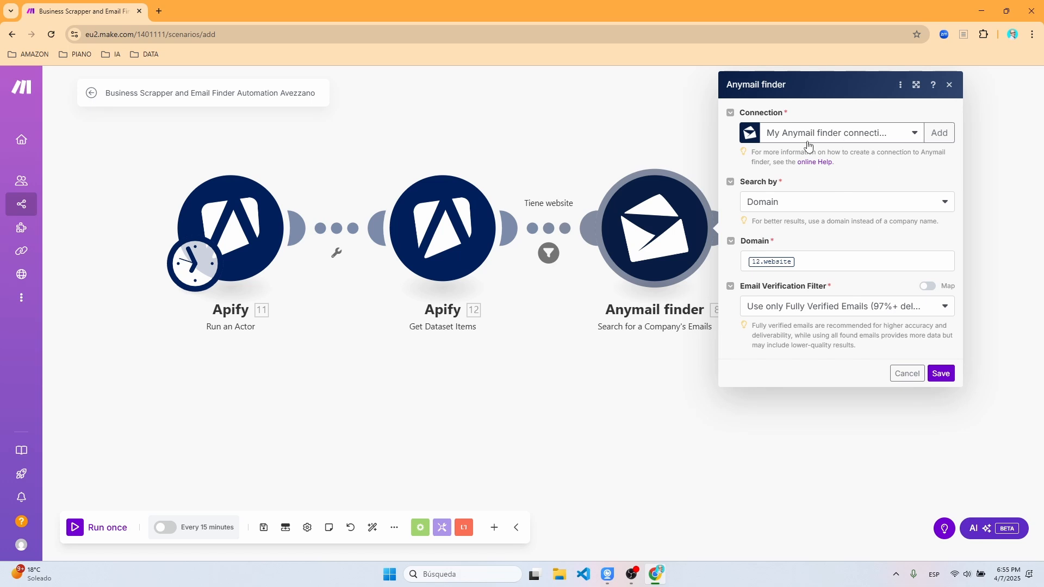
{"action": "left_click", "coordinate": [950, 85]}
- Review the Google Sheets module's connection, spreadsheet, sheet and column mappings, and save the module and the imported scenario
{"action": "left_click", "coordinate": [882, 230]}
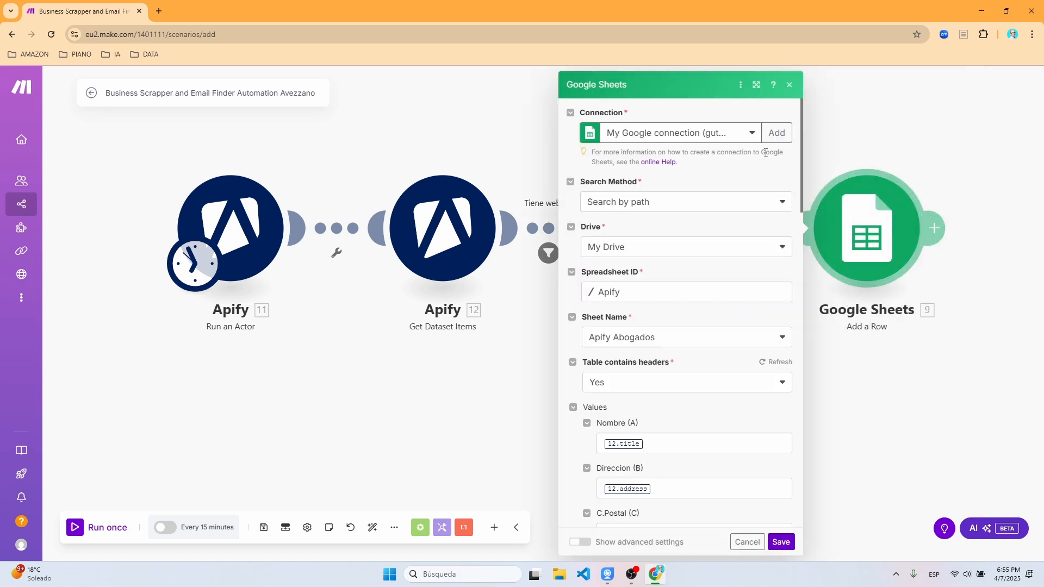
{"action": "scroll", "coordinate": [707, 248], "scroll_direction": "down", "scroll_amount": 2}
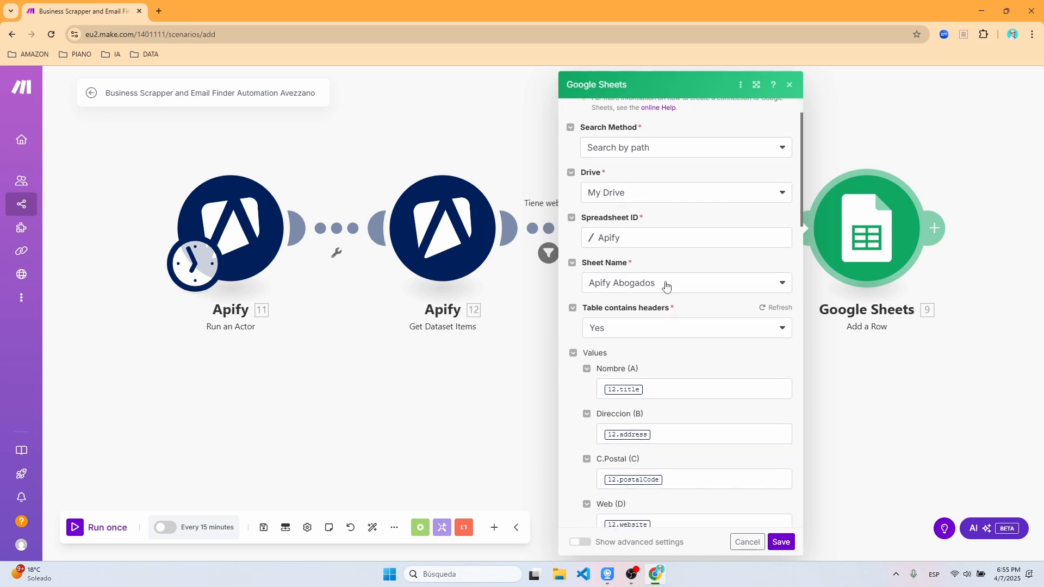
{"action": "scroll", "coordinate": [685, 351], "scroll_direction": "down", "scroll_amount": 4}
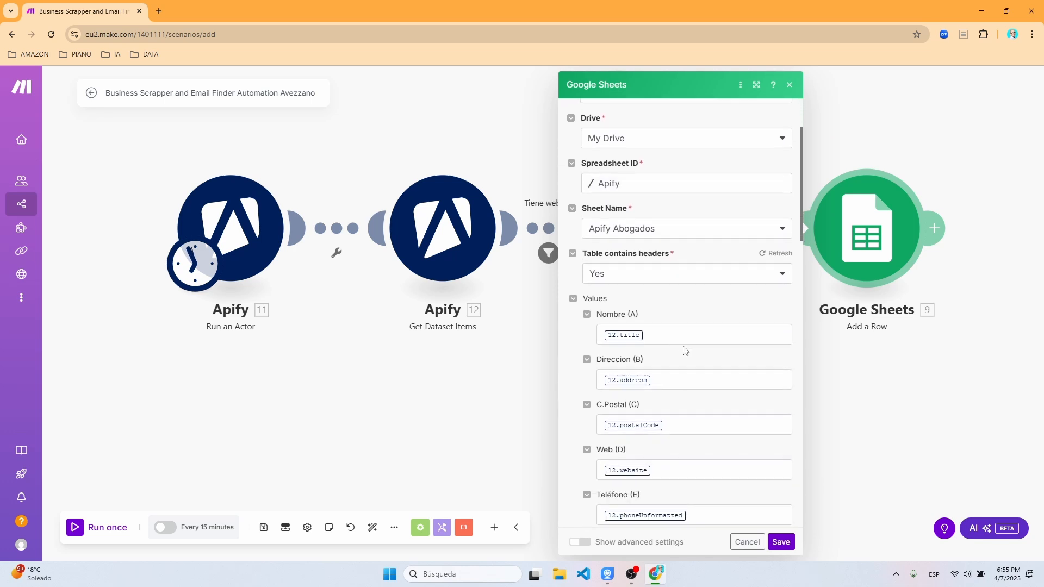
{"action": "left_click", "coordinate": [781, 542]}
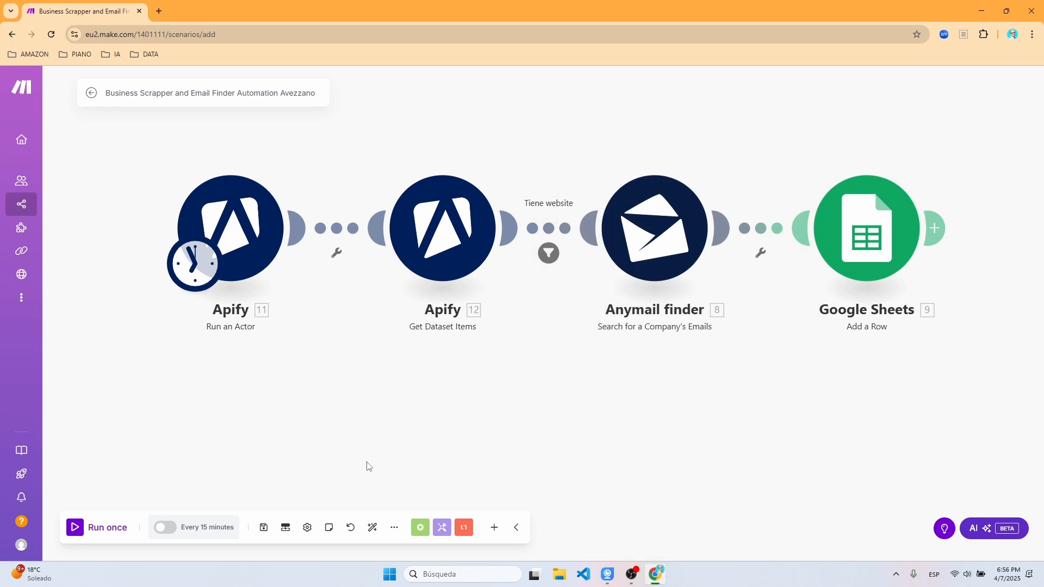
{"action": "left_click", "coordinate": [267, 530]}
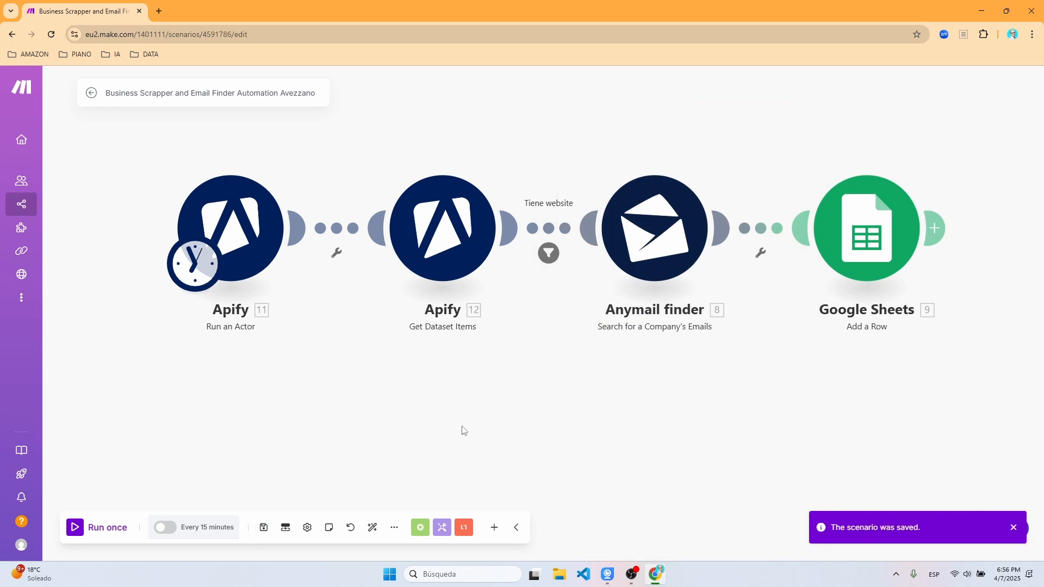